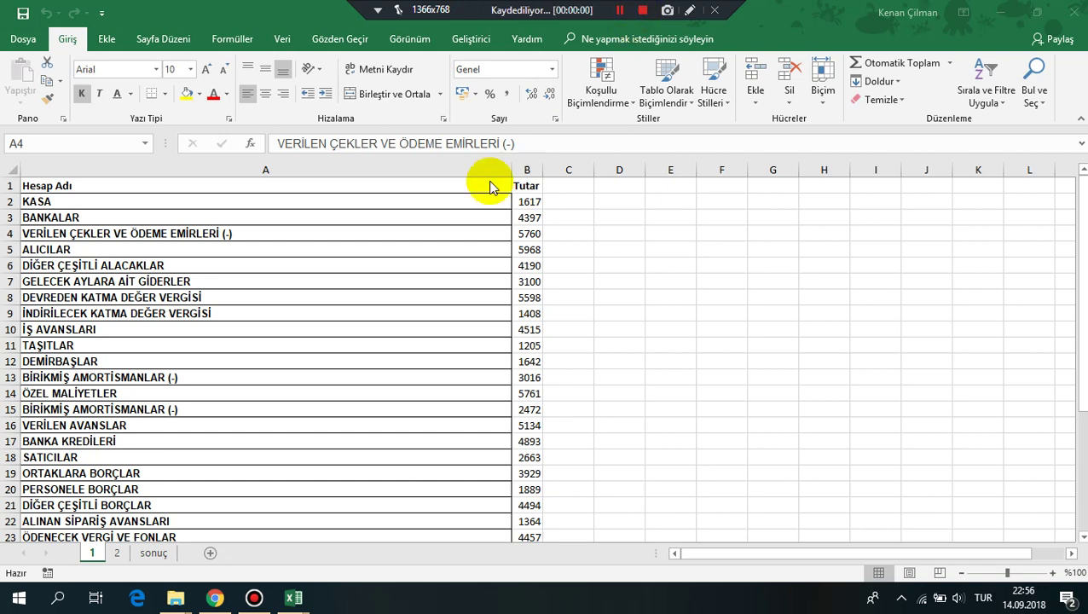
- Review sheet 1's account names, including the repeated BİRİKMİŞ AMORTİSMANLAR (-) rows
{"action": "left_click", "coordinate": [272, 279]}
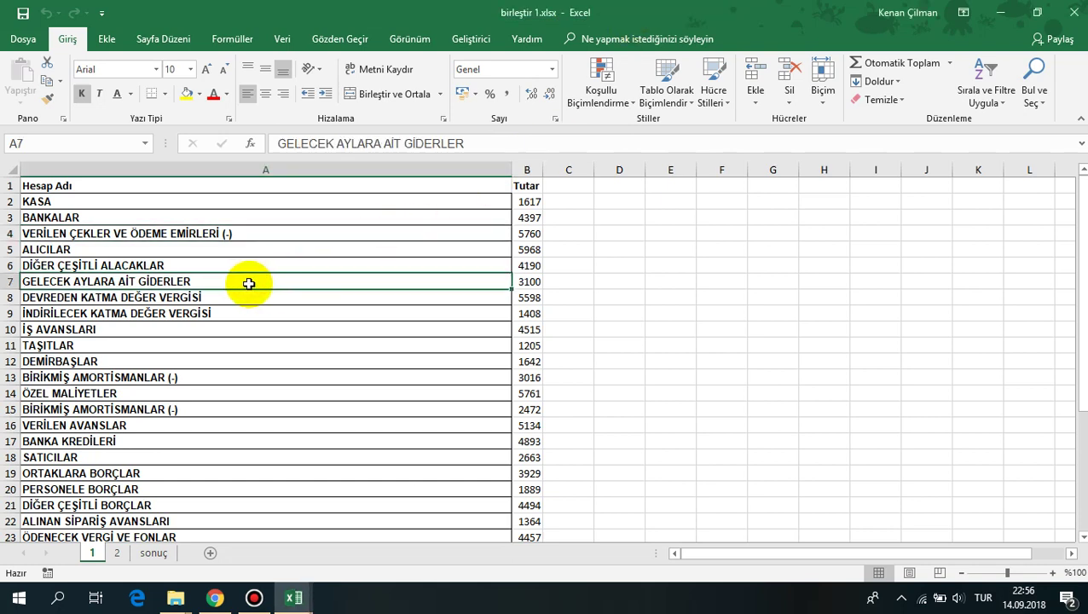
{"action": "left_click", "coordinate": [220, 329]}
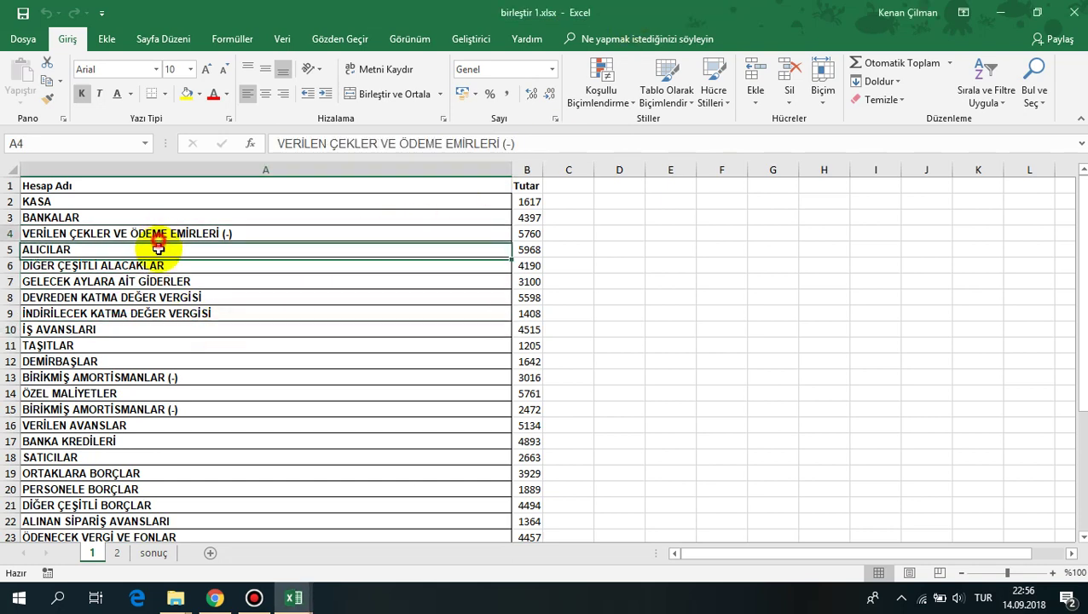
{"action": "left_click_drag", "start_coordinate": [157, 238], "coordinate": [170, 352]}
{"action": "left_click", "coordinate": [210, 412]}
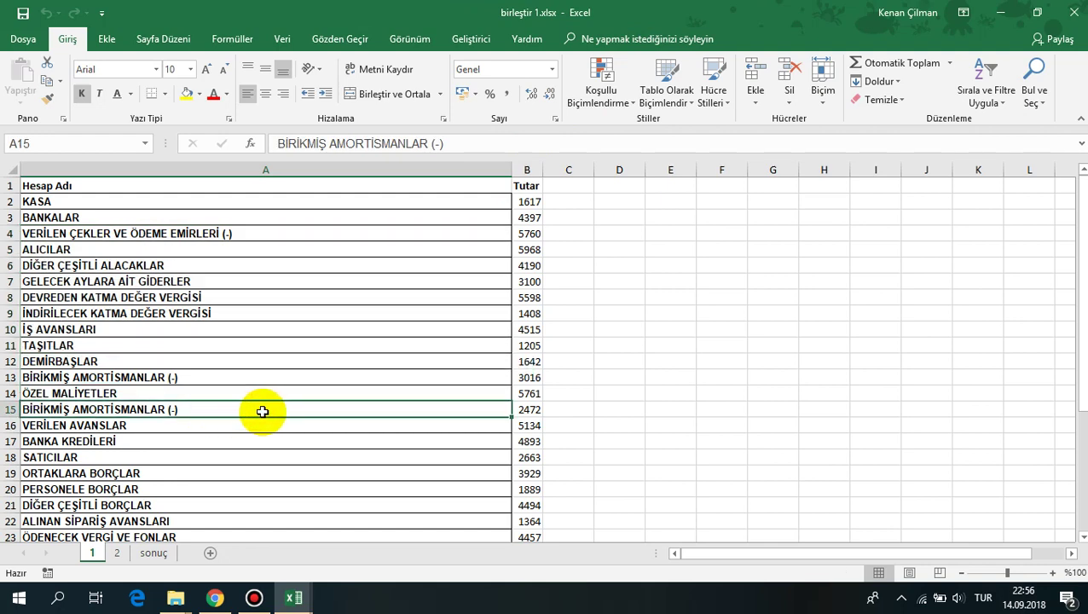
{"action": "left_click", "coordinate": [247, 267]}
{"action": "left_click", "coordinate": [211, 324]}
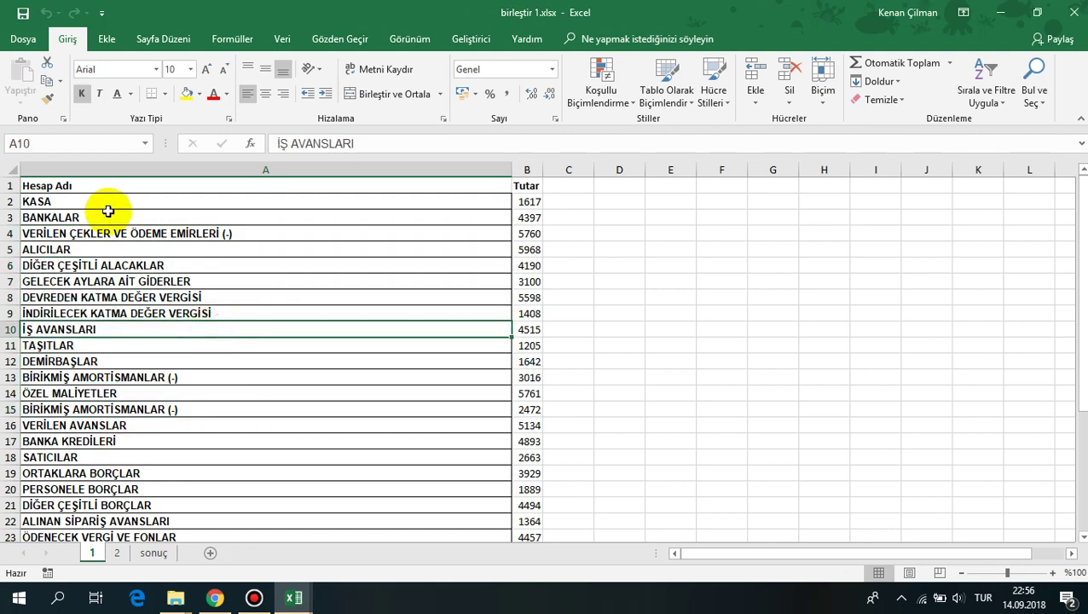
{"action": "left_click_drag", "start_coordinate": [92, 185], "coordinate": [529, 365]}
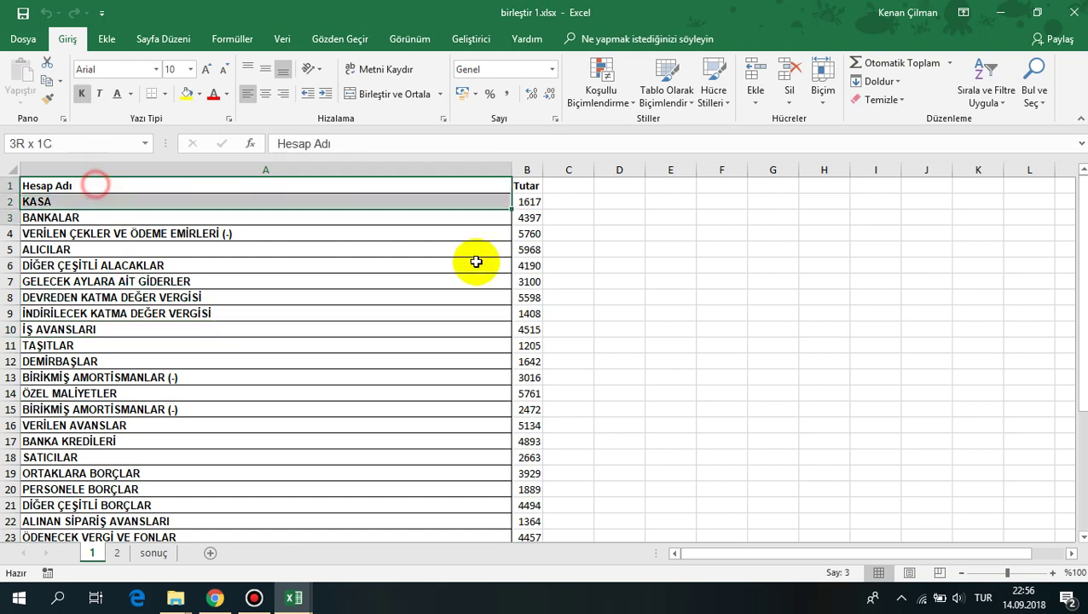
{"action": "left_click", "coordinate": [235, 267]}
{"action": "left_click_drag", "start_coordinate": [54, 184], "coordinate": [62, 287]}
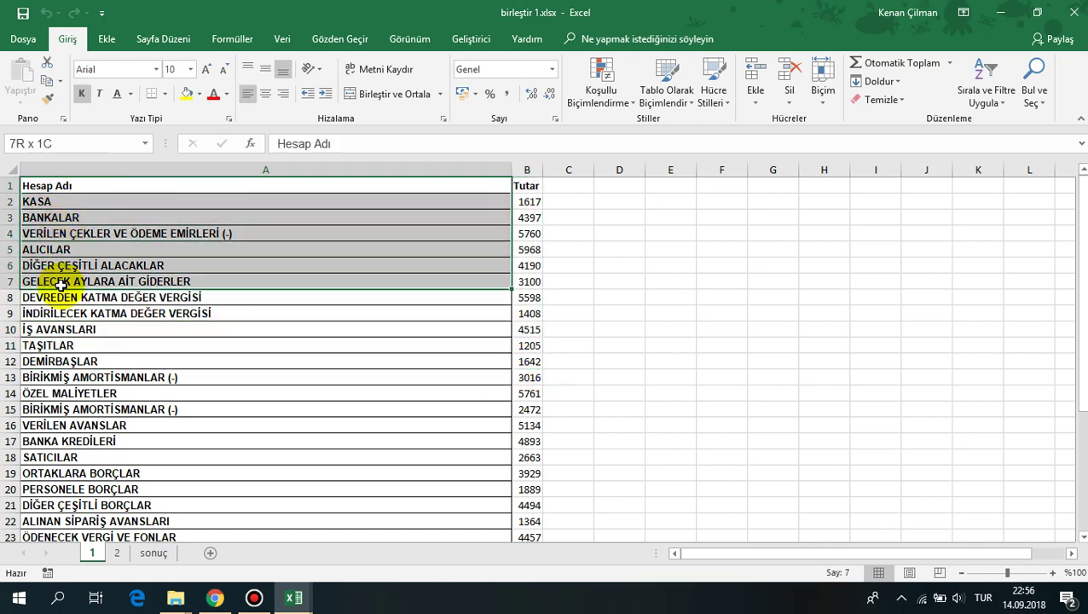
{"action": "left_click", "coordinate": [107, 404]}
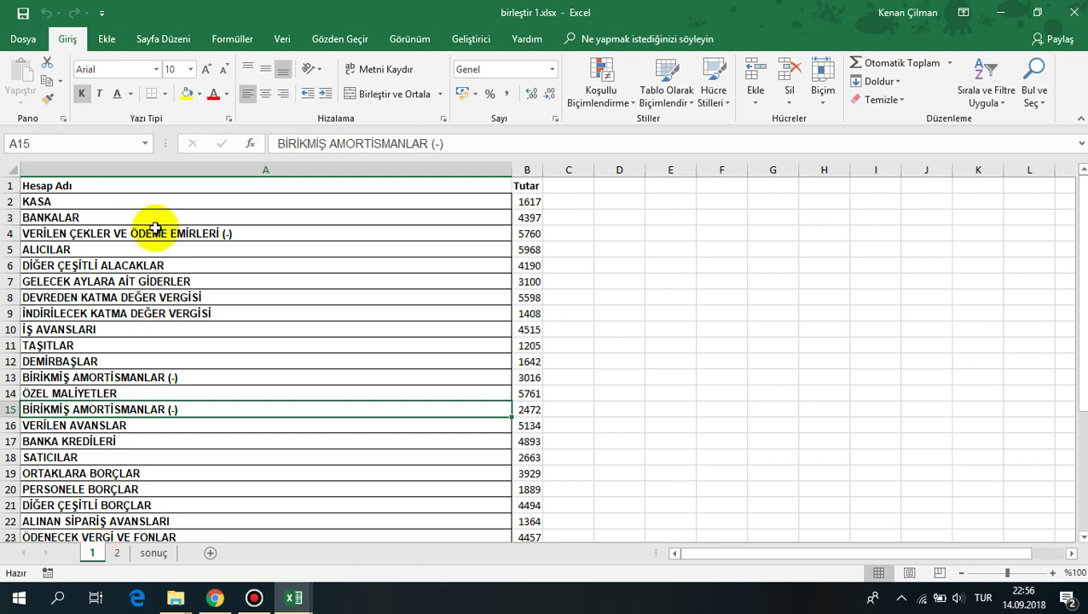
{"action": "mouse_move", "coordinate": [137, 214]}
{"action": "left_mouse_down"}
{"action": "mouse_move", "coordinate": [239, 369]}
{"action": "mouse_move", "coordinate": [226, 380]}
{"action": "left_mouse_up"}
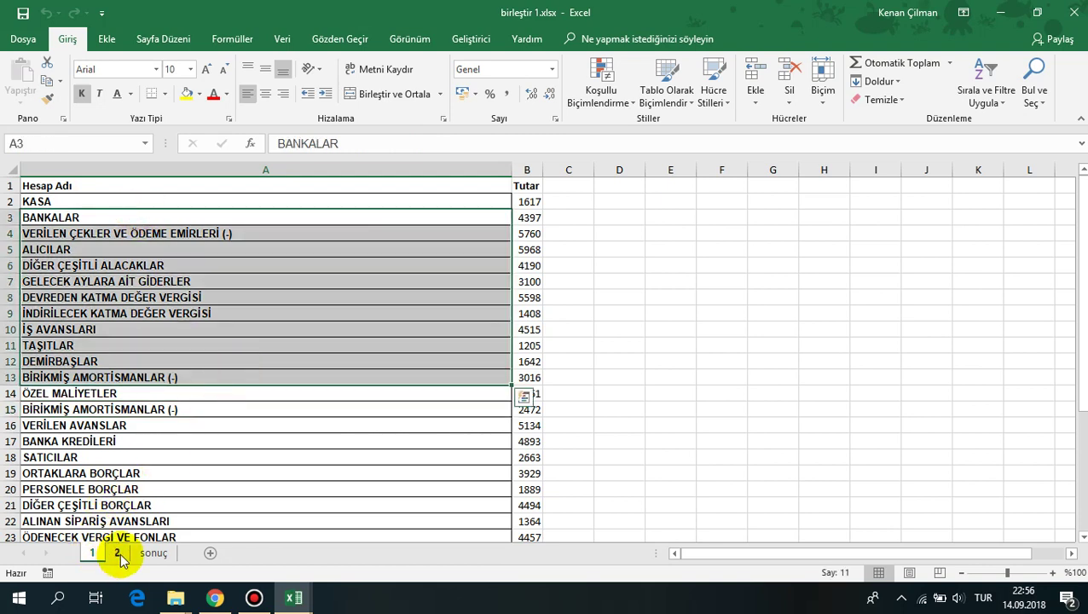
- Look over sheet 2's account names and the empty output area on sonuç
{"action": "left_click", "coordinate": [111, 553]}
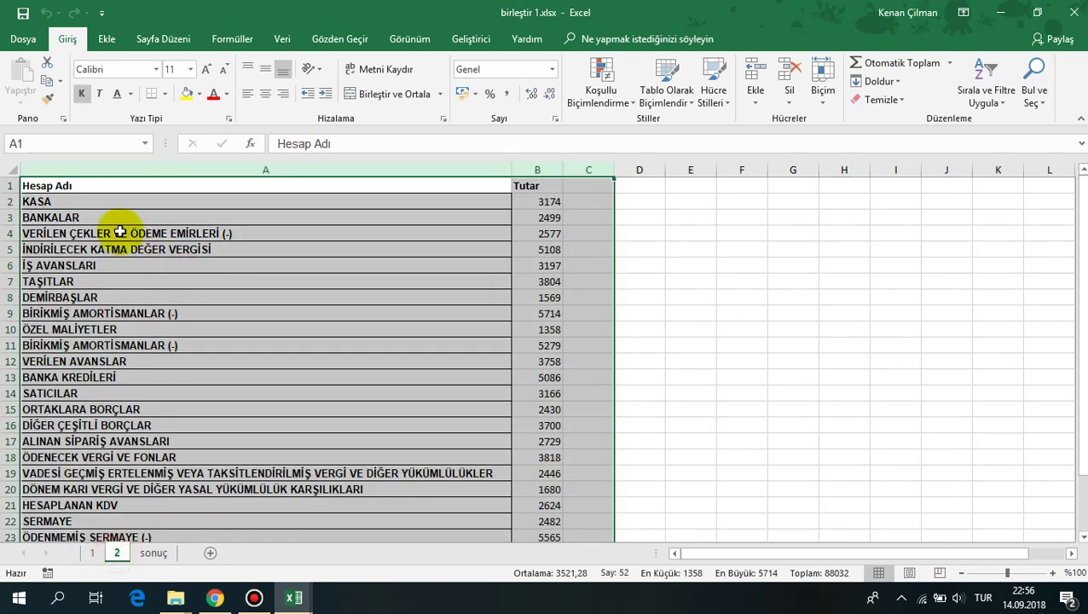
{"action": "left_click_drag", "start_coordinate": [109, 212], "coordinate": [120, 330]}
{"action": "left_click", "coordinate": [92, 553]}
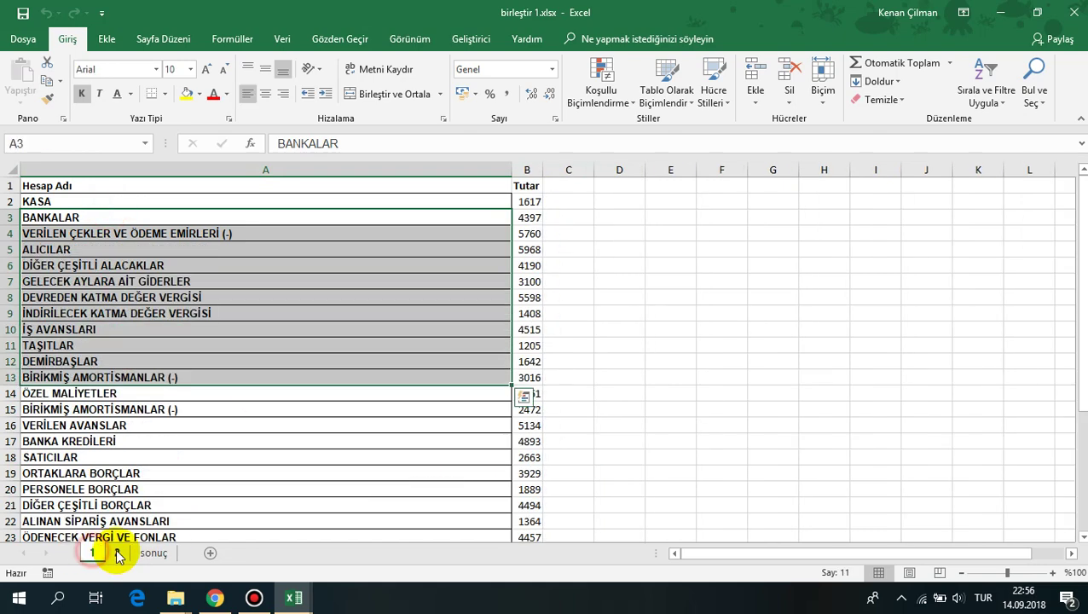
{"action": "left_click", "coordinate": [116, 553]}
{"action": "left_click", "coordinate": [150, 555]}
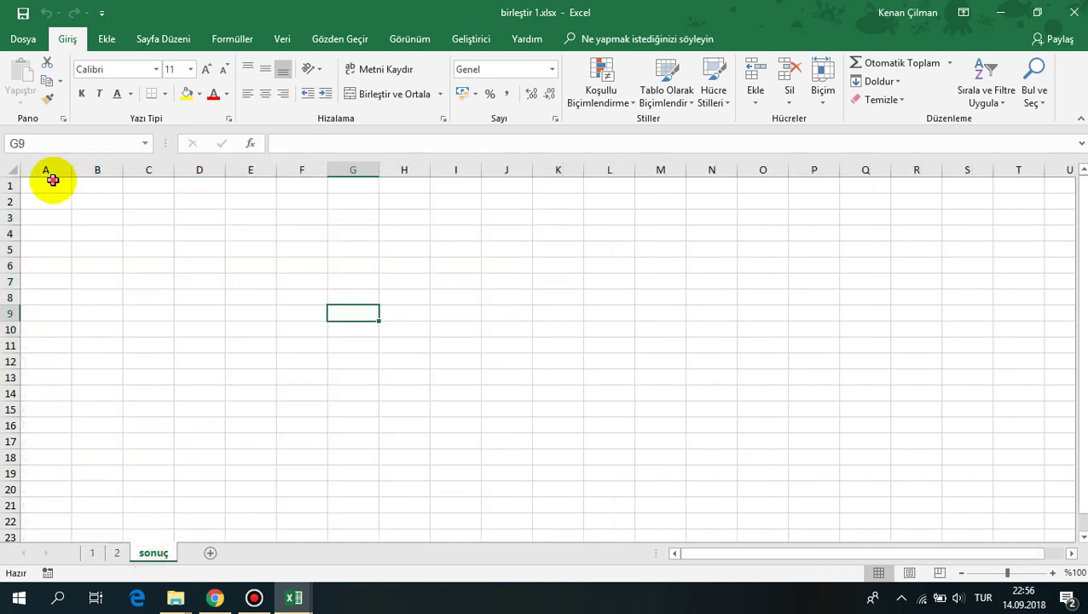
{"action": "left_click_drag", "start_coordinate": [53, 180], "coordinate": [455, 315]}
{"action": "left_click", "coordinate": [177, 275]}
{"action": "left_click_drag", "start_coordinate": [53, 185], "coordinate": [178, 337]}
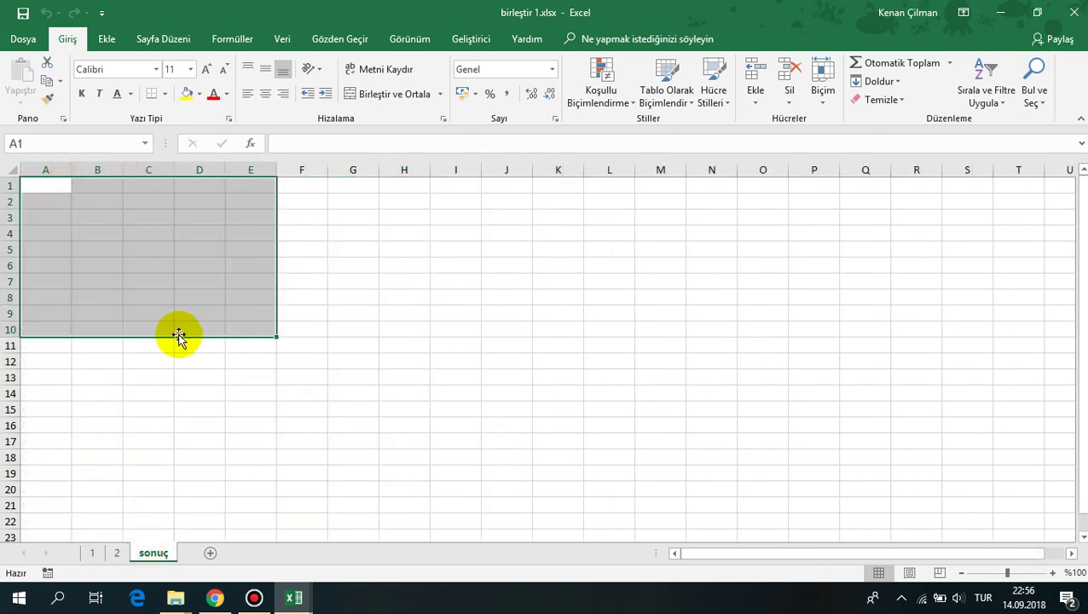
{"action": "left_click", "coordinate": [170, 262]}
- Mark sheet 1's account names A1:A17 and its Tutar amounts in column B
{"action": "left_click", "coordinate": [92, 554]}
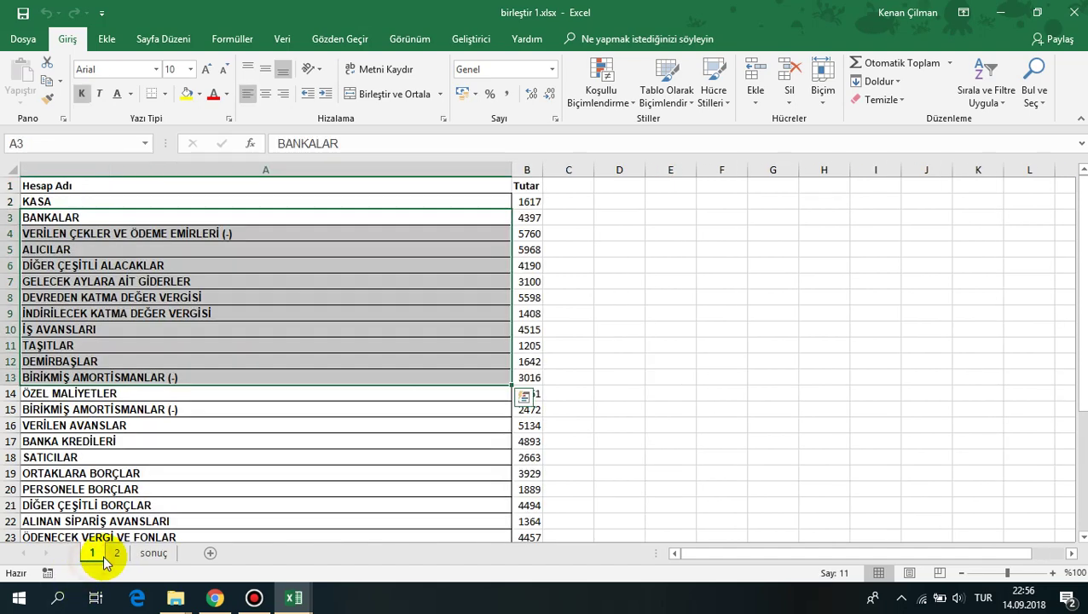
{"action": "left_click", "coordinate": [111, 313]}
{"action": "left_click_drag", "start_coordinate": [75, 186], "coordinate": [68, 445]}
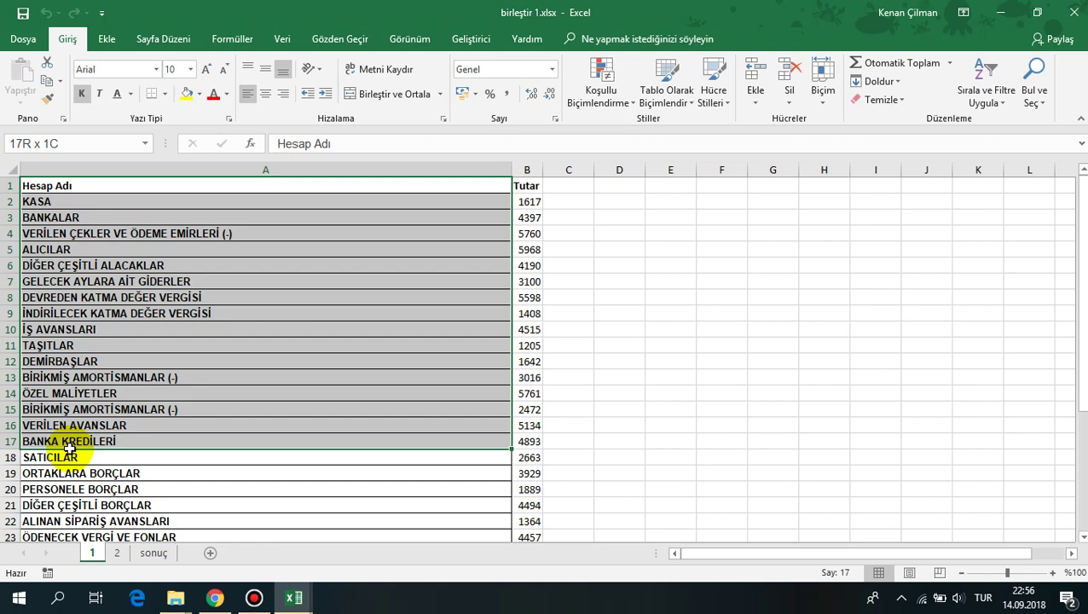
{"action": "left_click", "coordinate": [172, 297]}
{"action": "left_click_drag", "start_coordinate": [527, 186], "coordinate": [519, 388]}
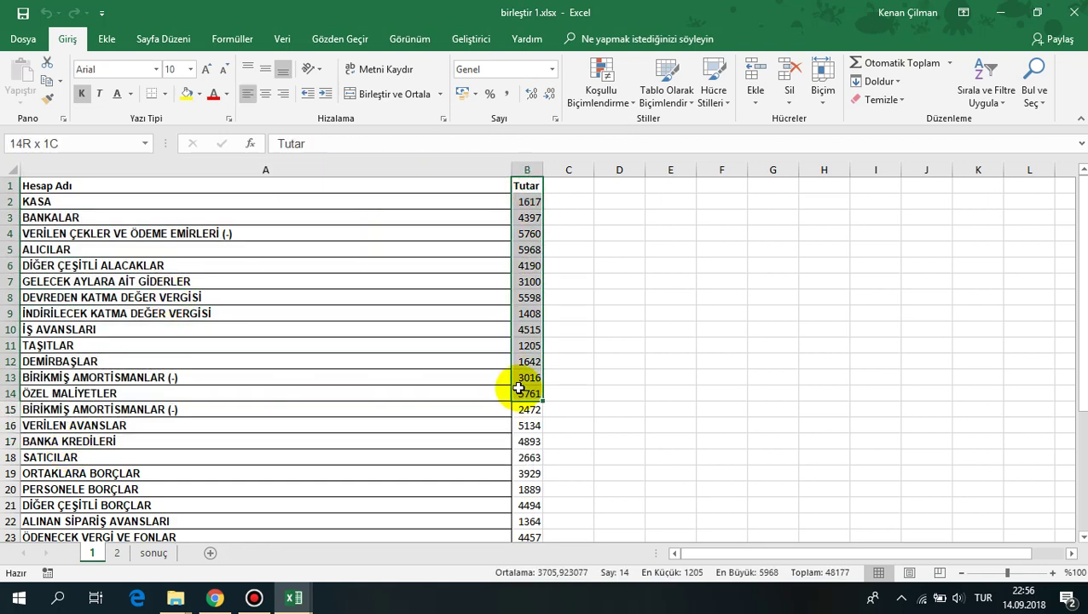
- Mark sheet 2's names A1:A13 and Tutar B1:B13, then select A1 on sonuç
{"action": "left_click", "coordinate": [117, 552]}
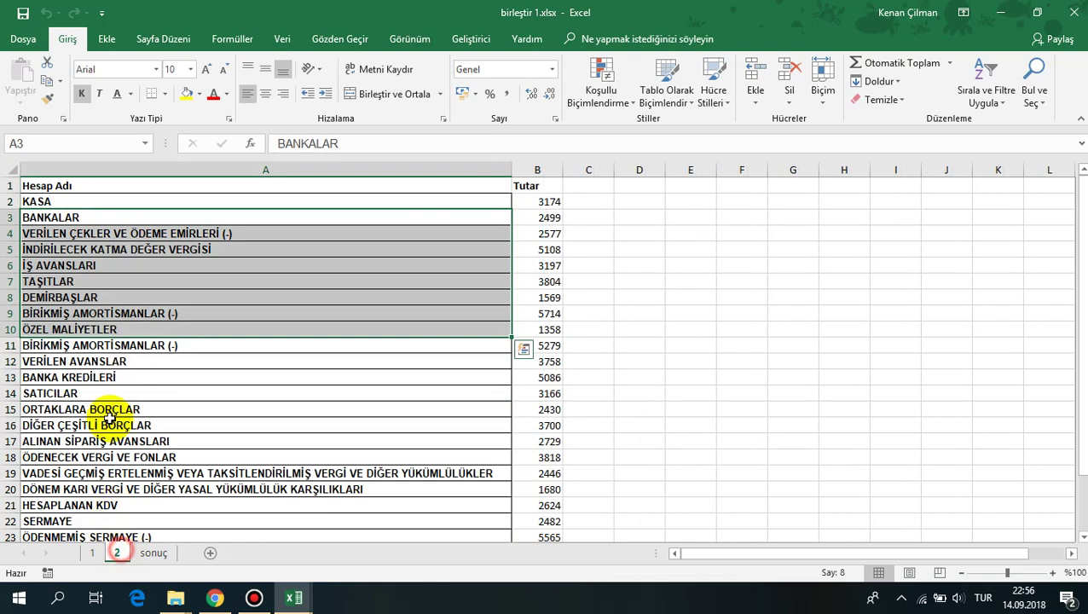
{"action": "left_click", "coordinate": [107, 169]}
{"action": "left_click", "coordinate": [138, 270]}
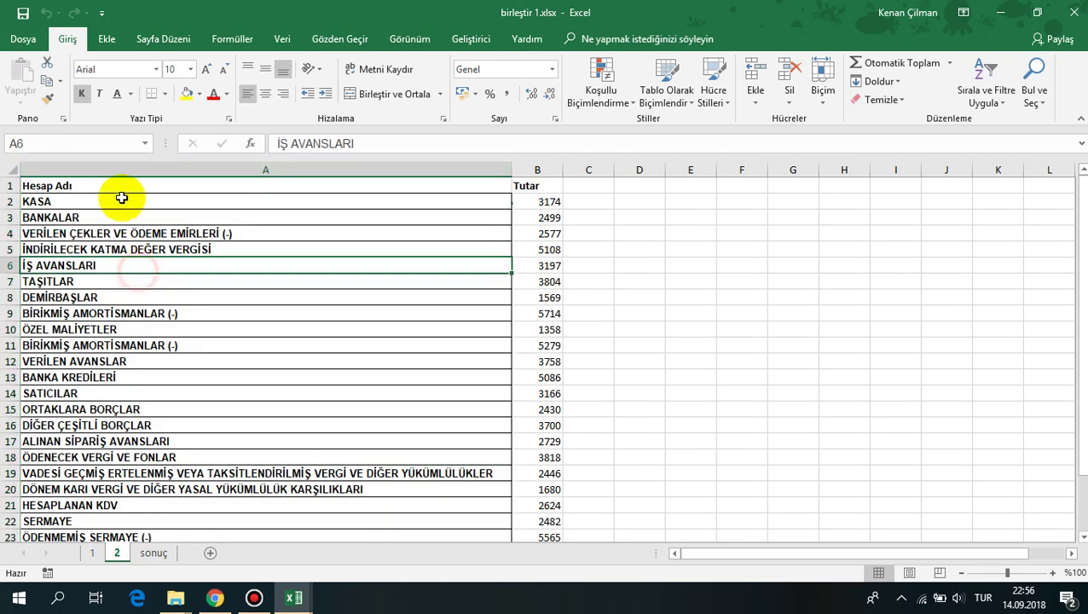
{"action": "left_click_drag", "start_coordinate": [121, 186], "coordinate": [109, 377]}
{"action": "left_click_drag", "start_coordinate": [544, 186], "coordinate": [533, 377]}
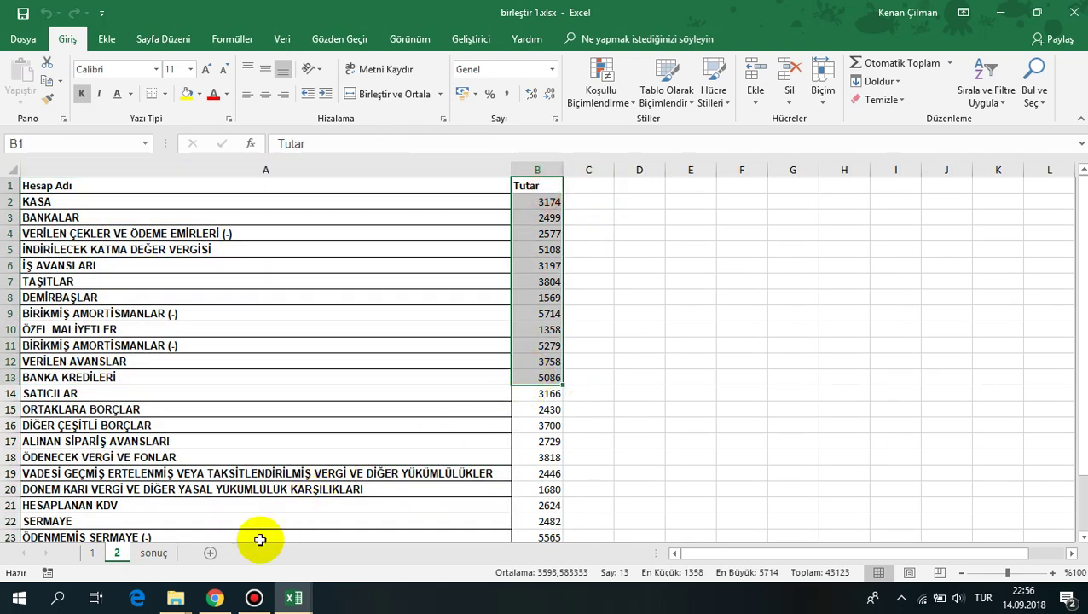
{"action": "left_click", "coordinate": [153, 553]}
{"action": "left_click", "coordinate": [45, 185]}
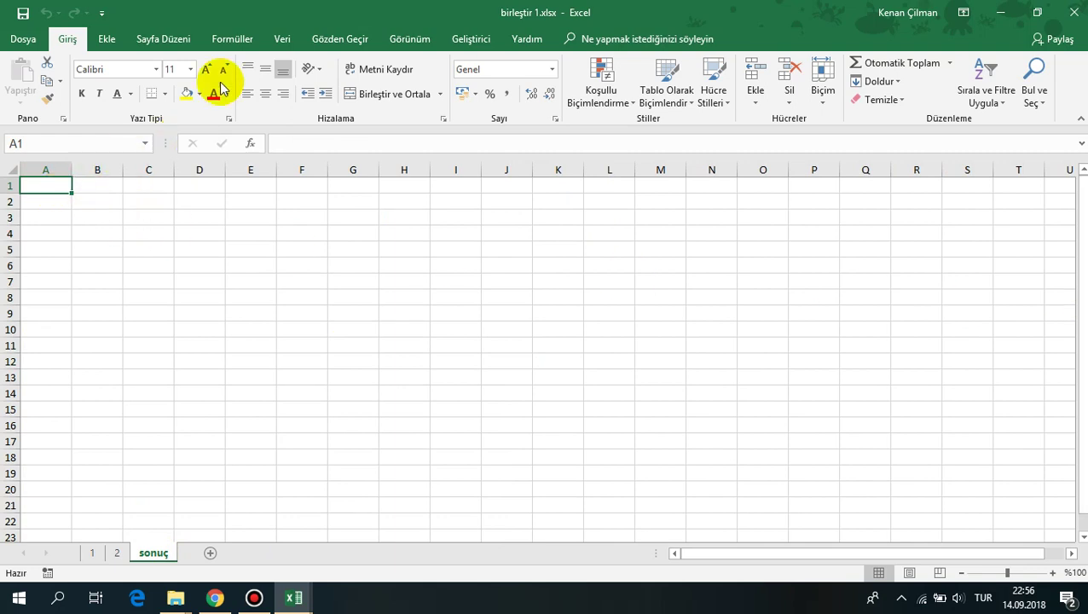
- In the Birleştir dialog, delete both old sheet references and clear the label and link options
{"action": "left_click", "coordinate": [283, 39]}
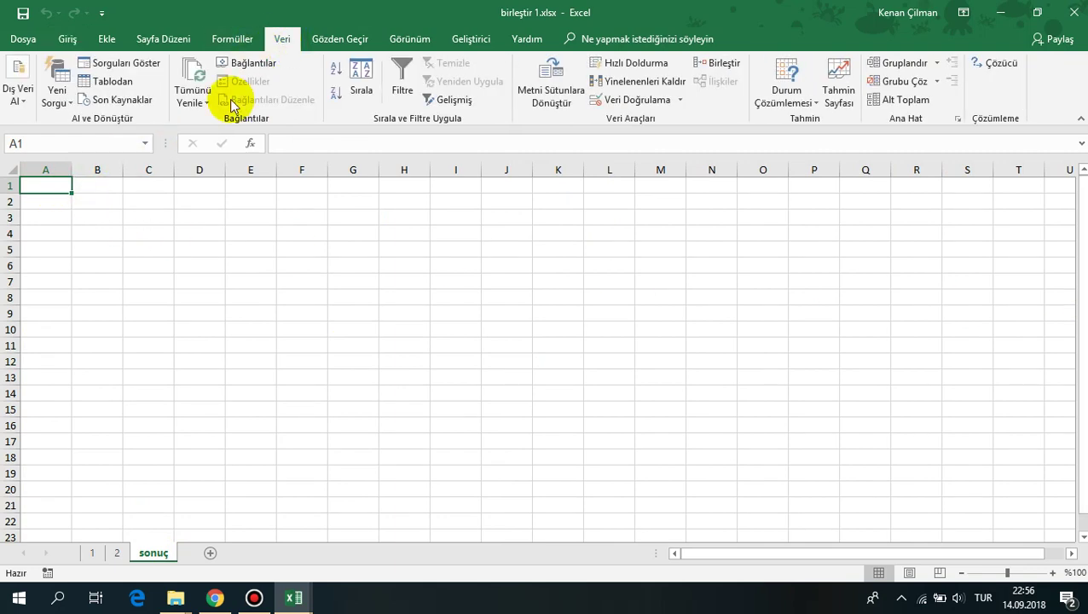
{"action": "left_click", "coordinate": [715, 66]}
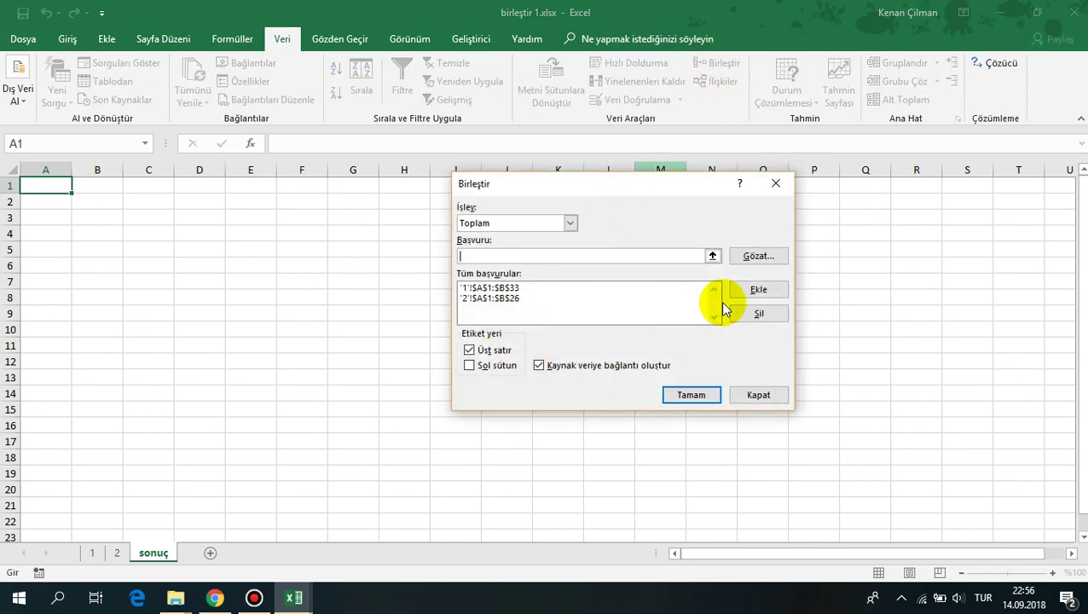
{"action": "left_click", "coordinate": [564, 287]}
{"action": "left_click", "coordinate": [758, 313]}
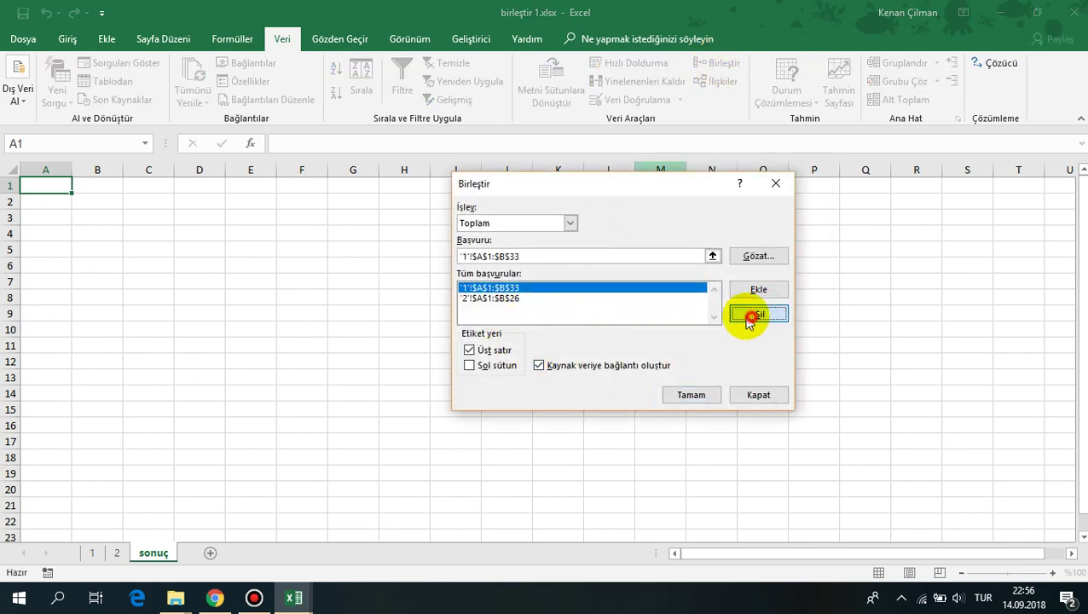
{"action": "left_click", "coordinate": [535, 288]}
{"action": "left_click", "coordinate": [758, 313]}
{"action": "left_click", "coordinate": [490, 351]}
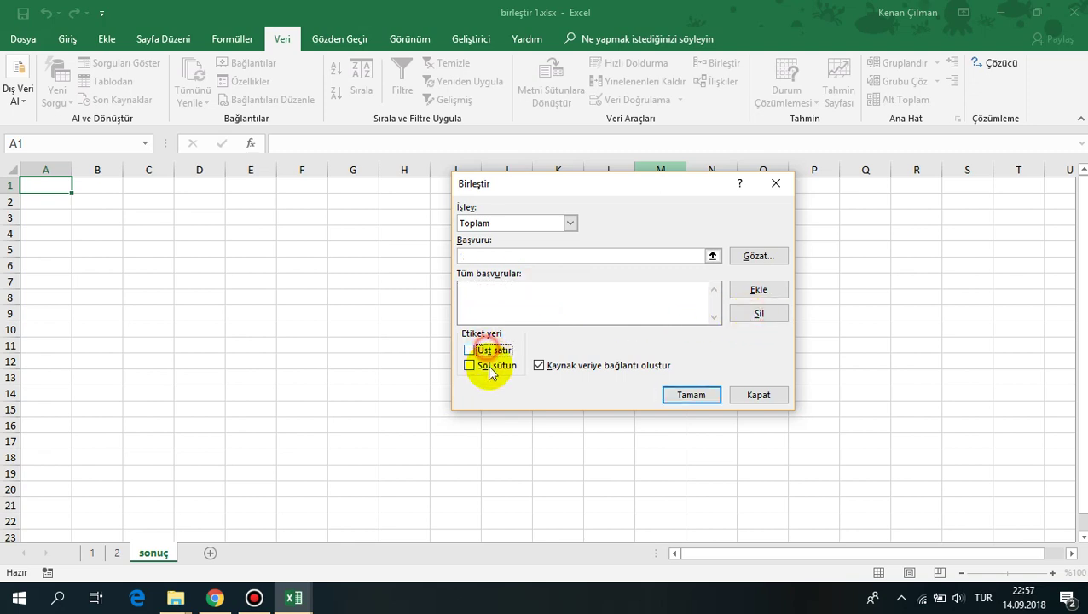
{"action": "left_click", "coordinate": [477, 364]}
{"action": "left_click", "coordinate": [540, 365]}
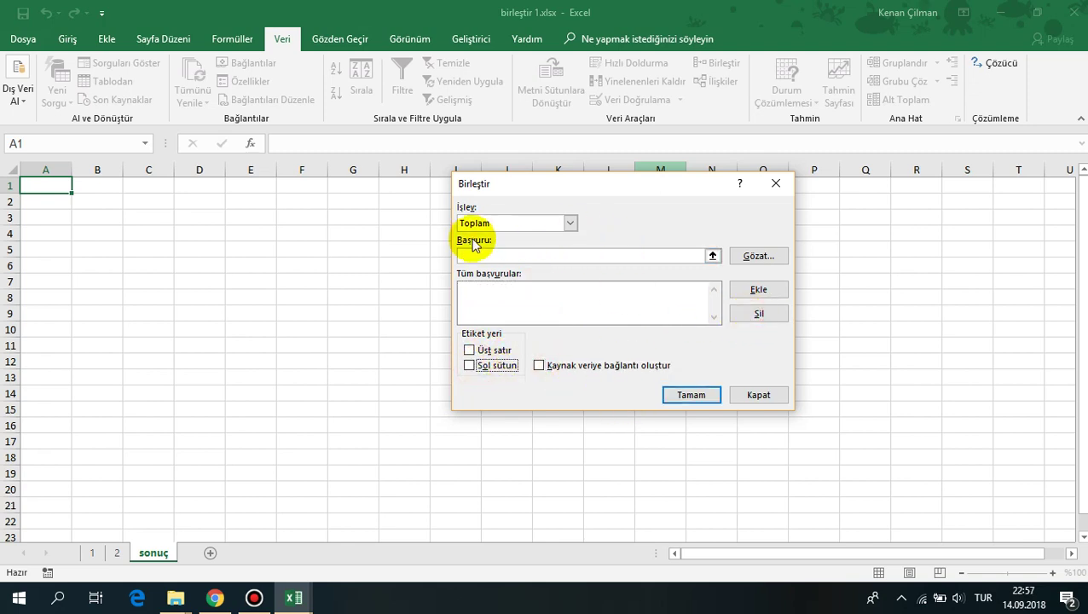
{"action": "left_click_drag", "start_coordinate": [579, 188], "coordinate": [507, 114]}
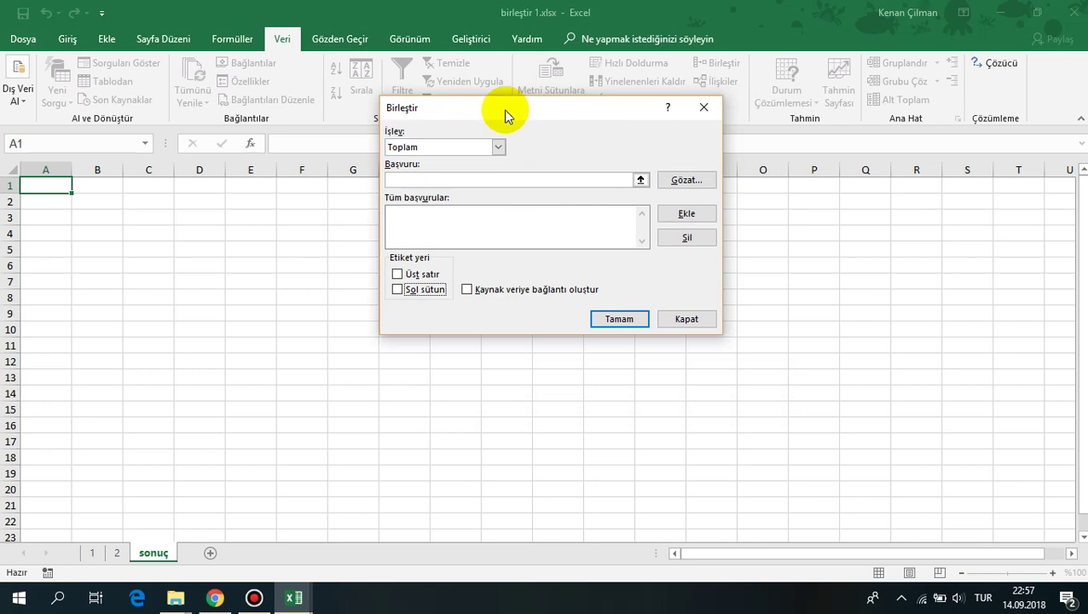
- Keep Toplam as the function and turn on Sol sütun and Kaynak veriye bağlantı oluştur
{"action": "left_click", "coordinate": [474, 146]}
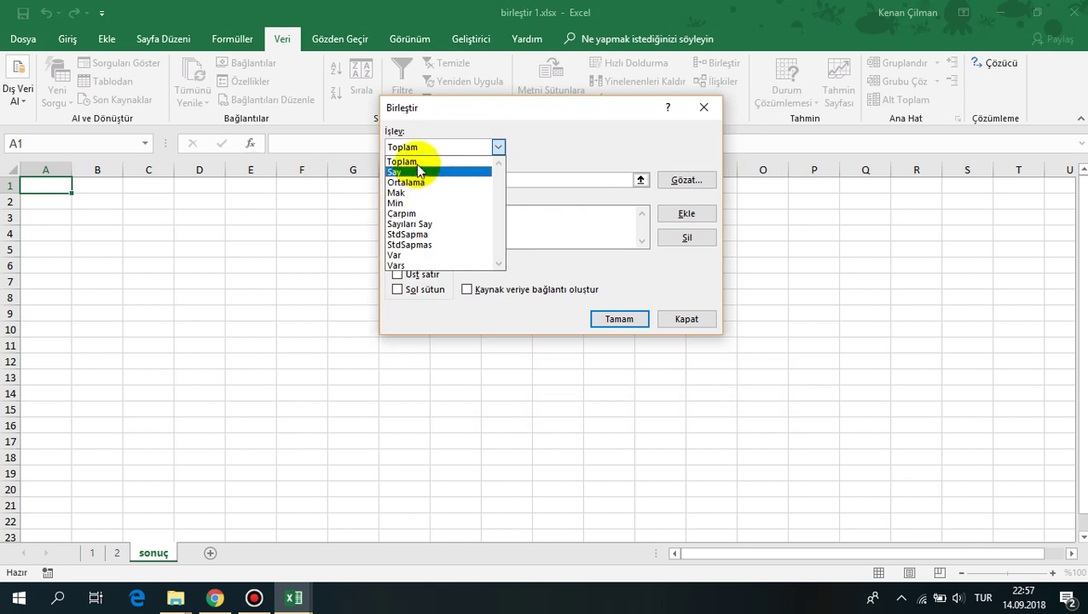
{"action": "left_click", "coordinate": [418, 163]}
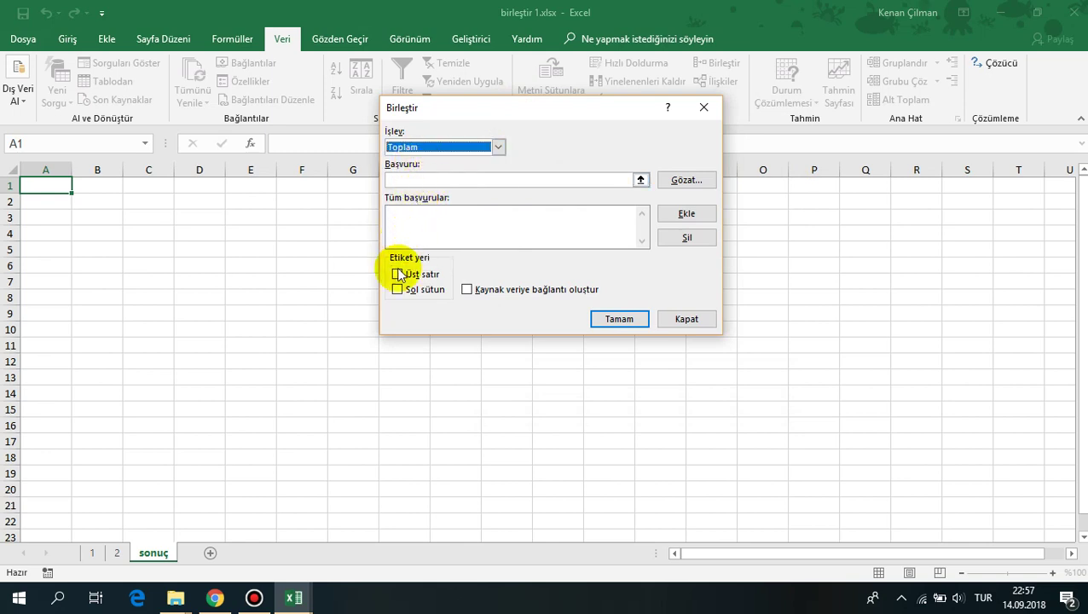
{"action": "left_click", "coordinate": [398, 290]}
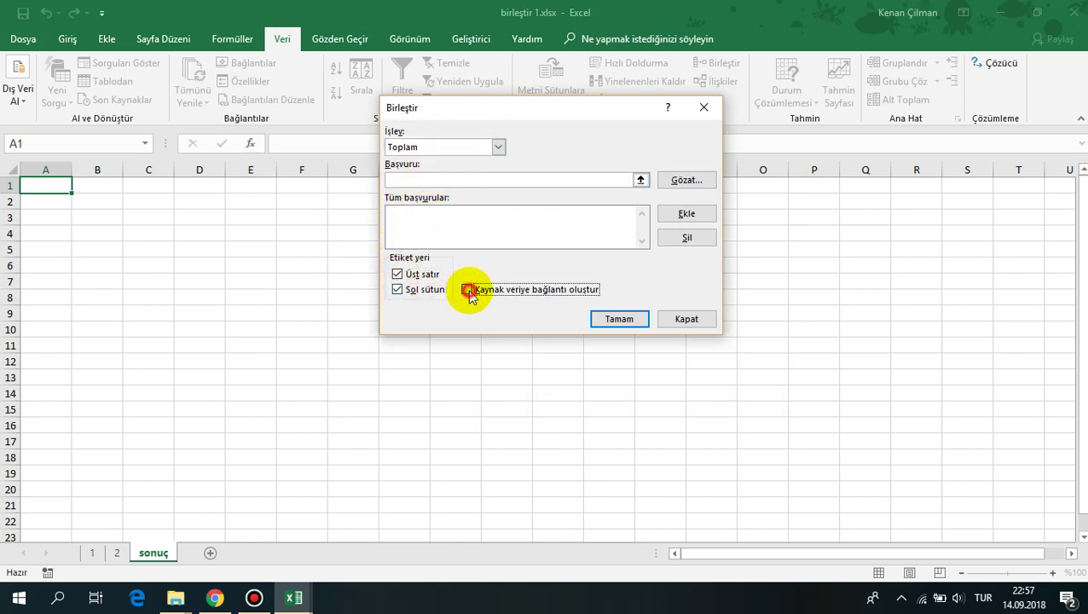
{"action": "left_click", "coordinate": [468, 290]}
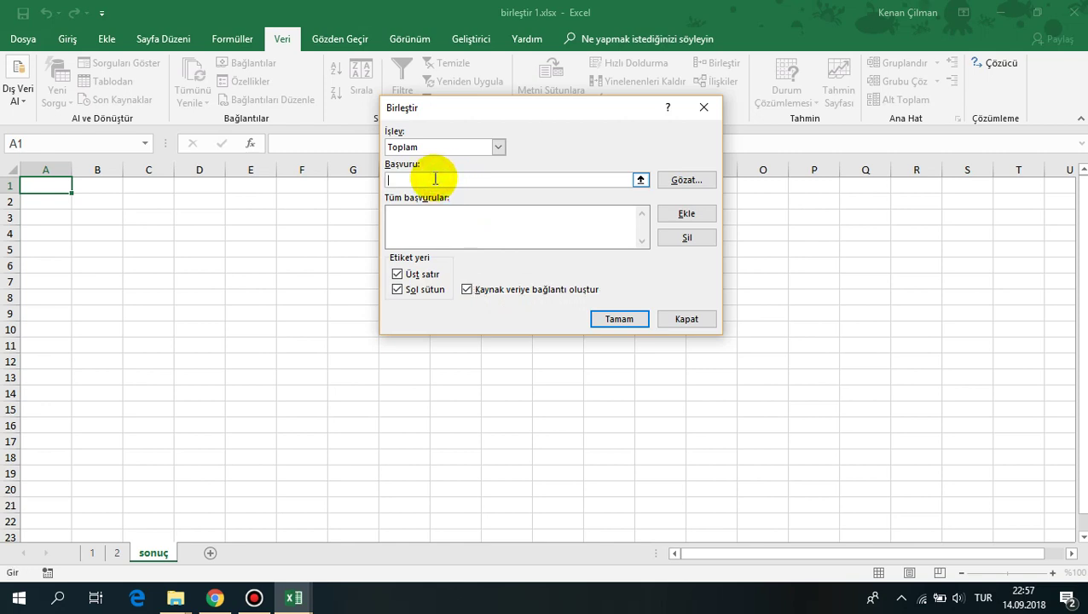
- Add sheet 1's range '1'!$A$1:$B$33 as a consolidation reference
{"action": "left_click", "coordinate": [433, 178]}
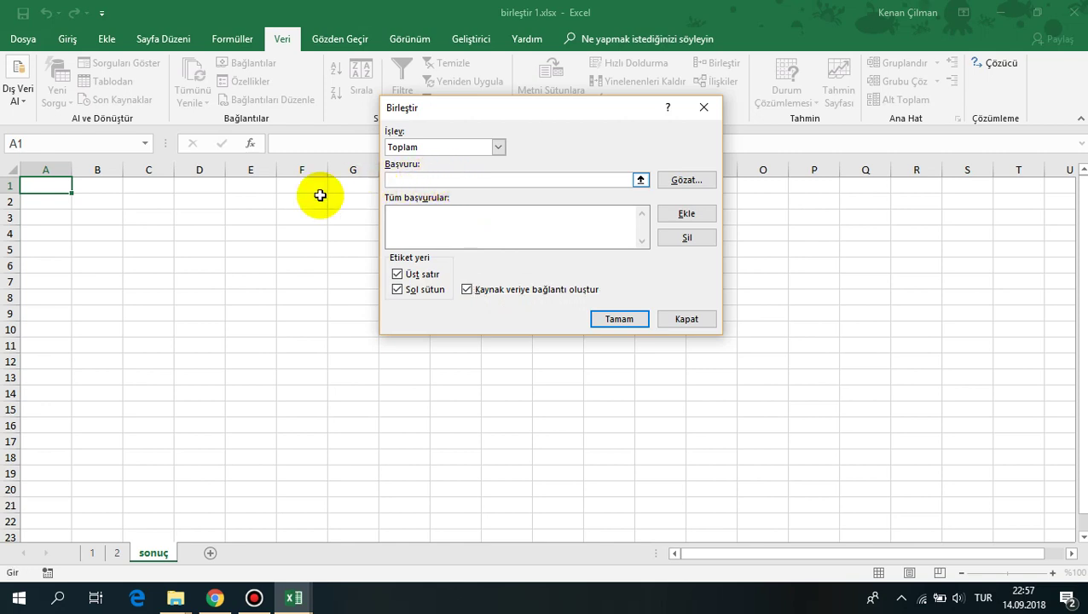
{"action": "left_click", "coordinate": [92, 554]}
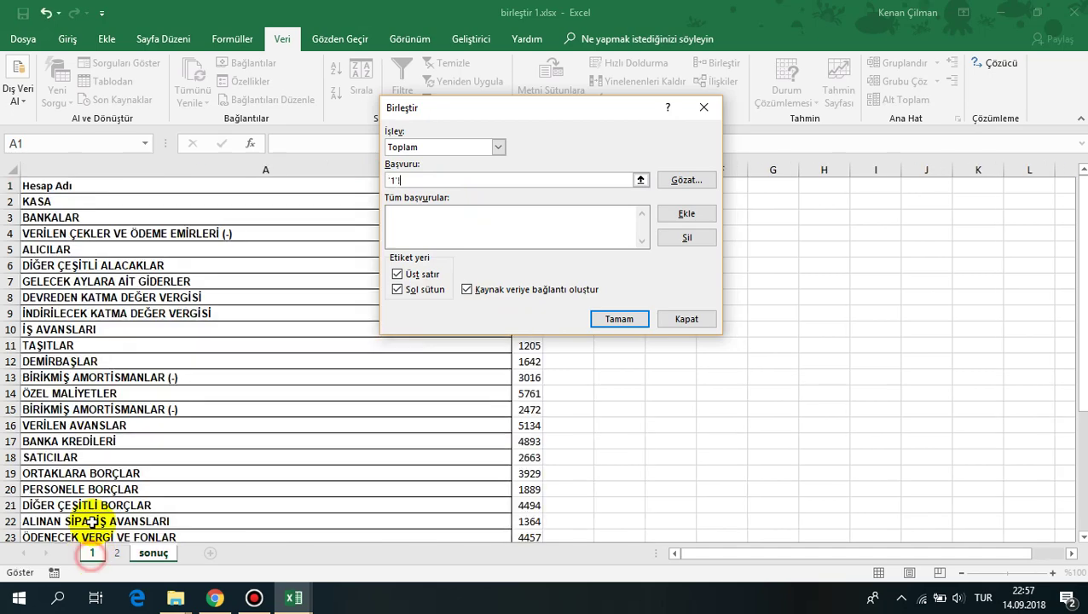
{"action": "mouse_move", "coordinate": [49, 183]}
{"action": "left_mouse_down"}
{"action": "mouse_move", "coordinate": [519, 349]}
{"action": "mouse_move", "coordinate": [526, 521]}
{"action": "left_mouse_up"}
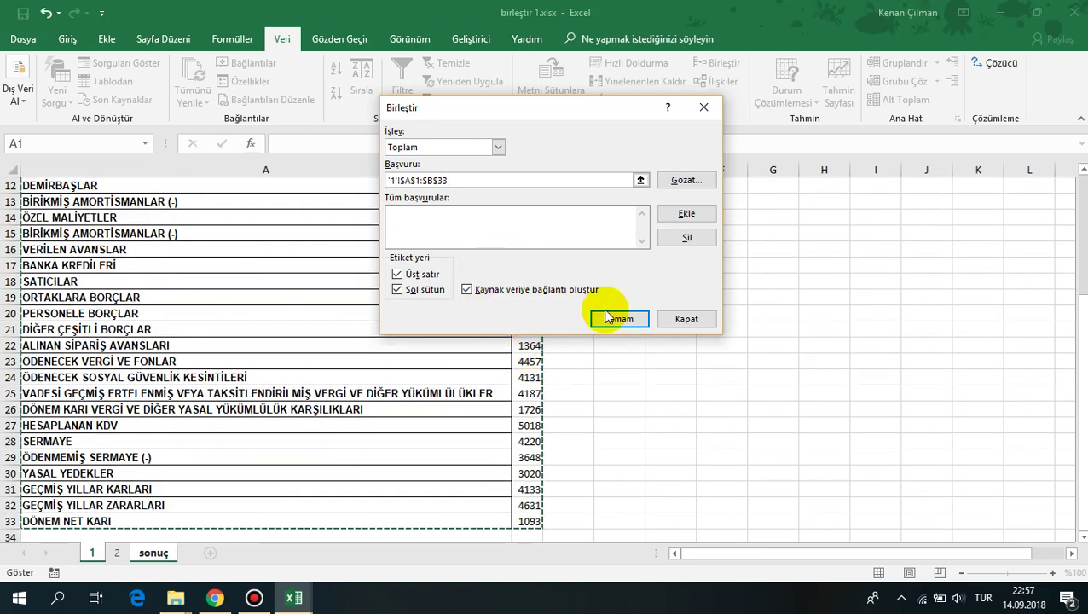
{"action": "left_click", "coordinate": [687, 215]}
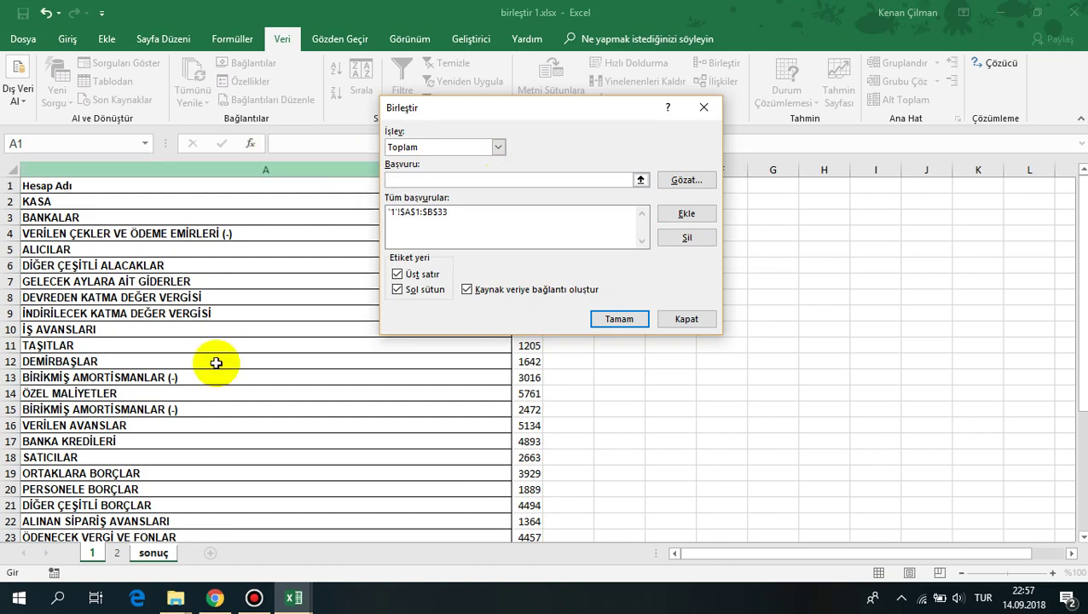
- Add sheet 2's range '2'!$A$1:$B$26 and run the consolidation with Tamam
{"action": "left_click", "coordinate": [117, 553]}
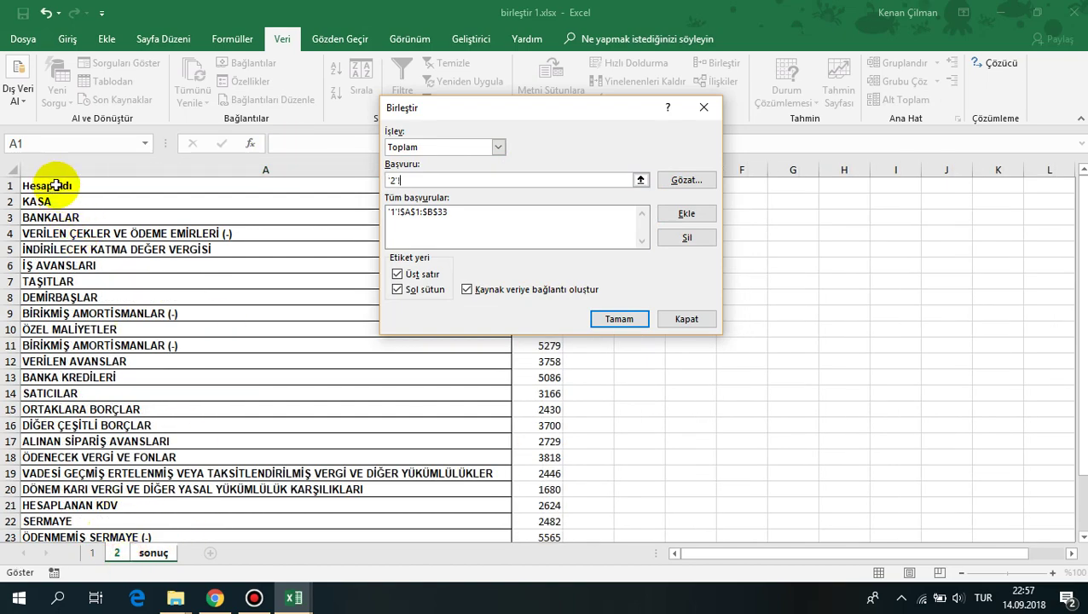
{"action": "left_click_drag", "start_coordinate": [95, 186], "coordinate": [549, 530]}
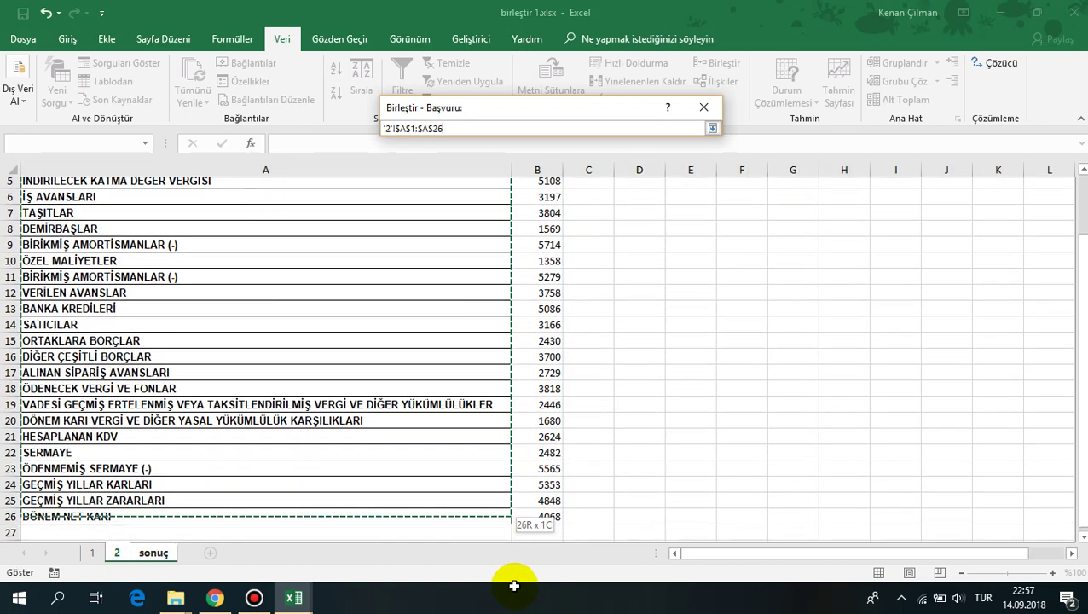
{"action": "left_click_drag", "start_coordinate": [549, 530], "coordinate": [550, 507]}
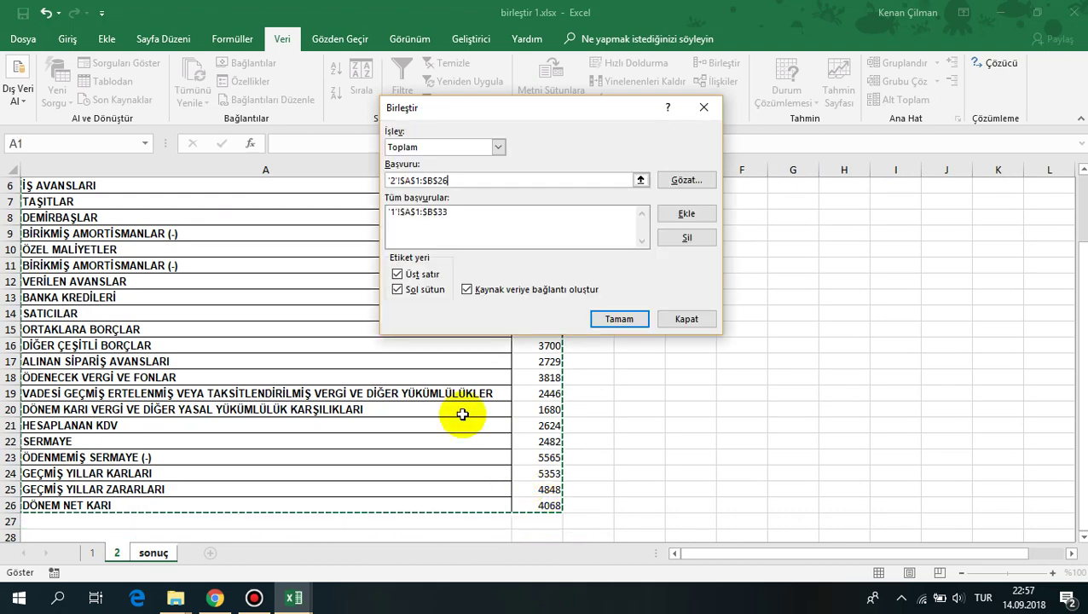
{"action": "left_click", "coordinate": [687, 214]}
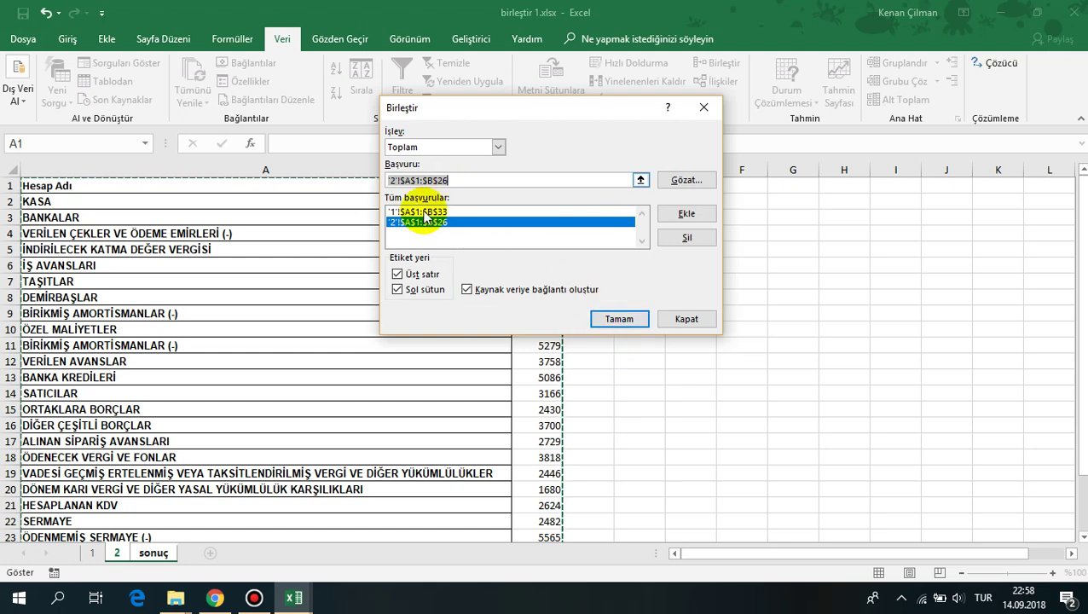
{"action": "left_click", "coordinate": [415, 182]}
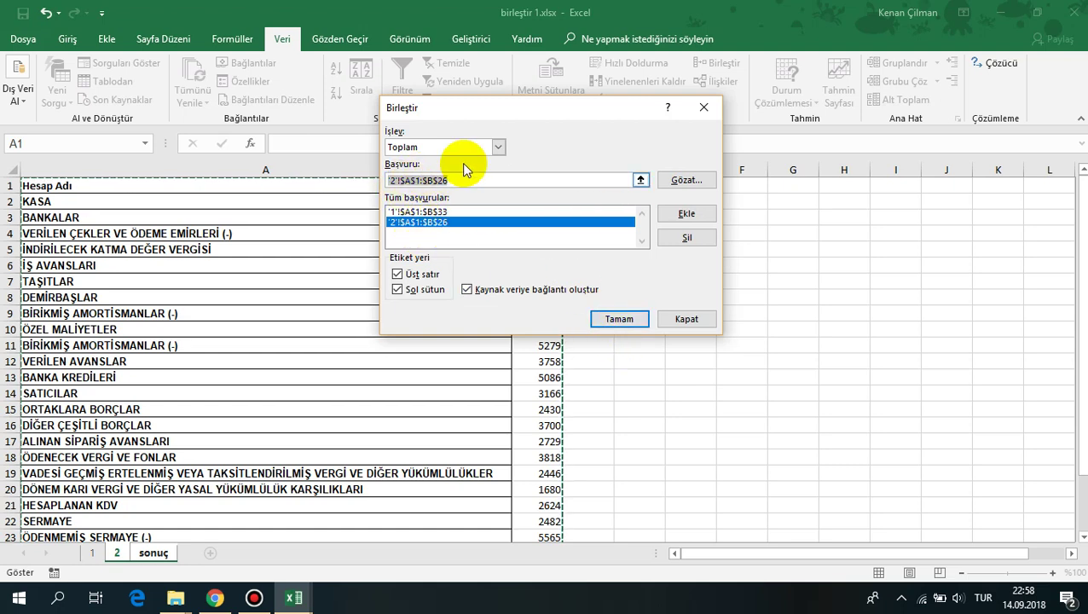
{"action": "left_click", "coordinate": [611, 321]}
- Autofit column A to the account names and browse the consolidated list
{"action": "left_click", "coordinate": [85, 217]}
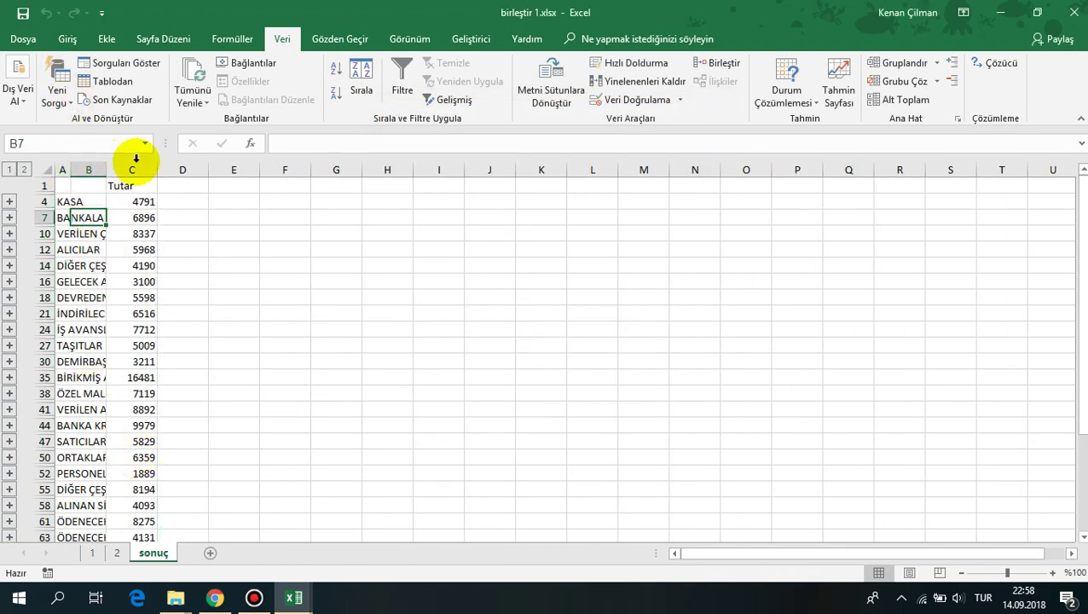
{"action": "left_click_drag", "start_coordinate": [137, 170], "coordinate": [56, 169]}
{"action": "double_click", "coordinate": [72, 169]}
{"action": "left_click", "coordinate": [214, 266]}
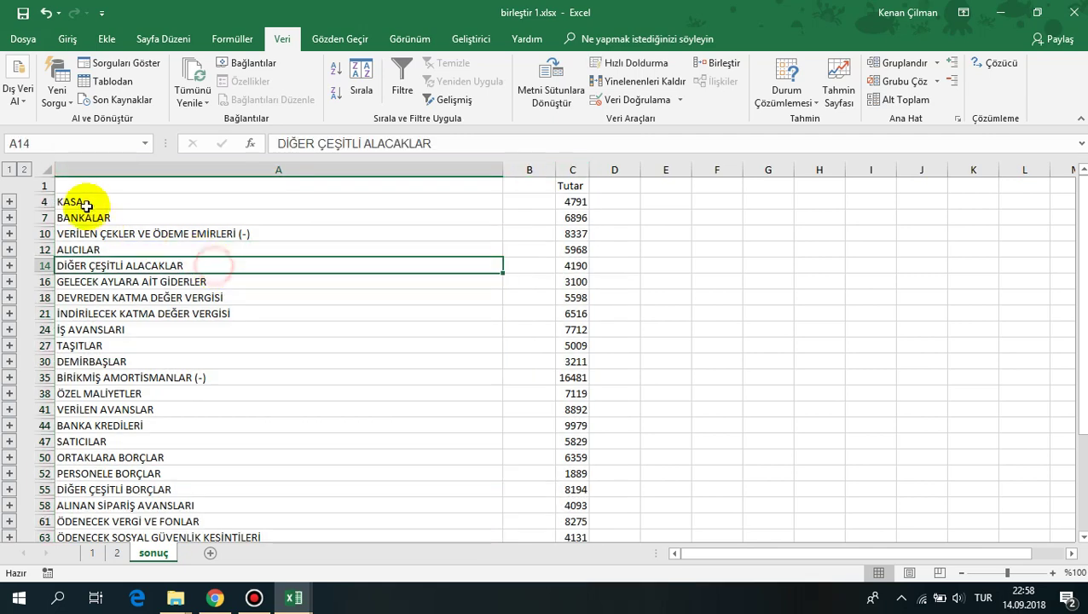
{"action": "left_click", "coordinate": [84, 202]}
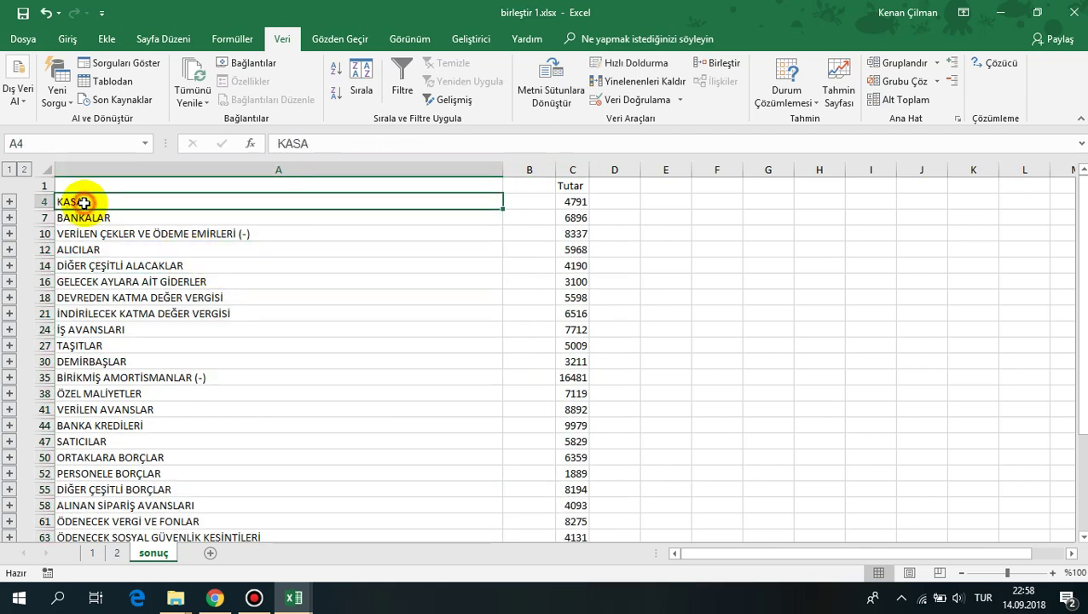
{"action": "left_click_drag", "start_coordinate": [86, 207], "coordinate": [100, 282]}
{"action": "left_click", "coordinate": [100, 249]}
{"action": "left_click", "coordinate": [537, 217]}
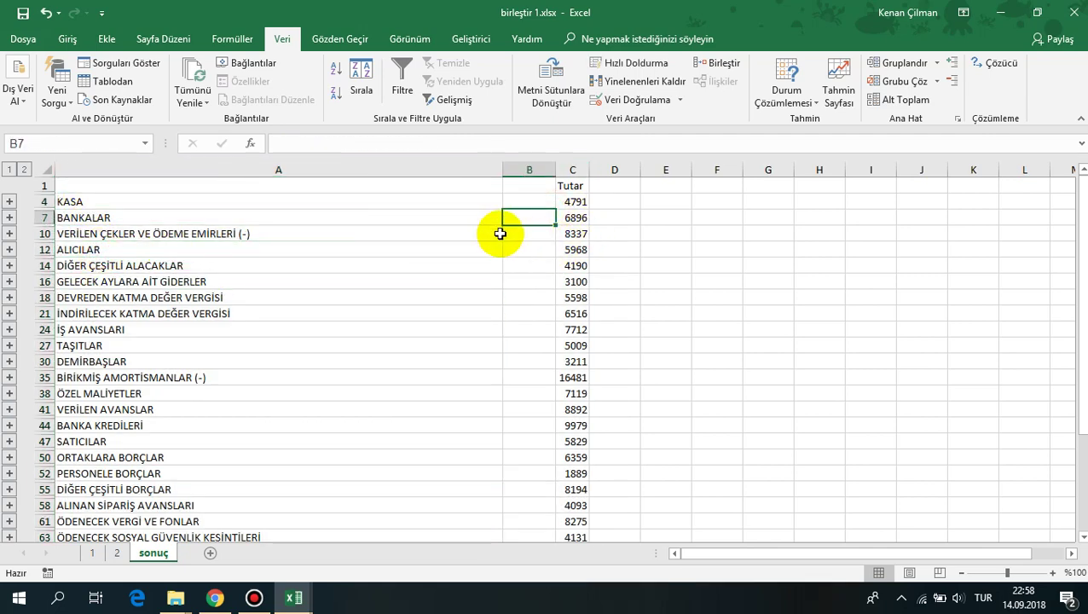
{"action": "scroll", "coordinate": [498, 228], "scroll_direction": "down", "scroll_amount": 3}
{"action": "scroll", "coordinate": [486, 226], "scroll_direction": "down", "scroll_amount": 2}
{"action": "scroll", "coordinate": [486, 226], "scroll_direction": "up", "scroll_amount": 3}
{"action": "scroll", "coordinate": [476, 223], "scroll_direction": "up", "scroll_amount": 2}
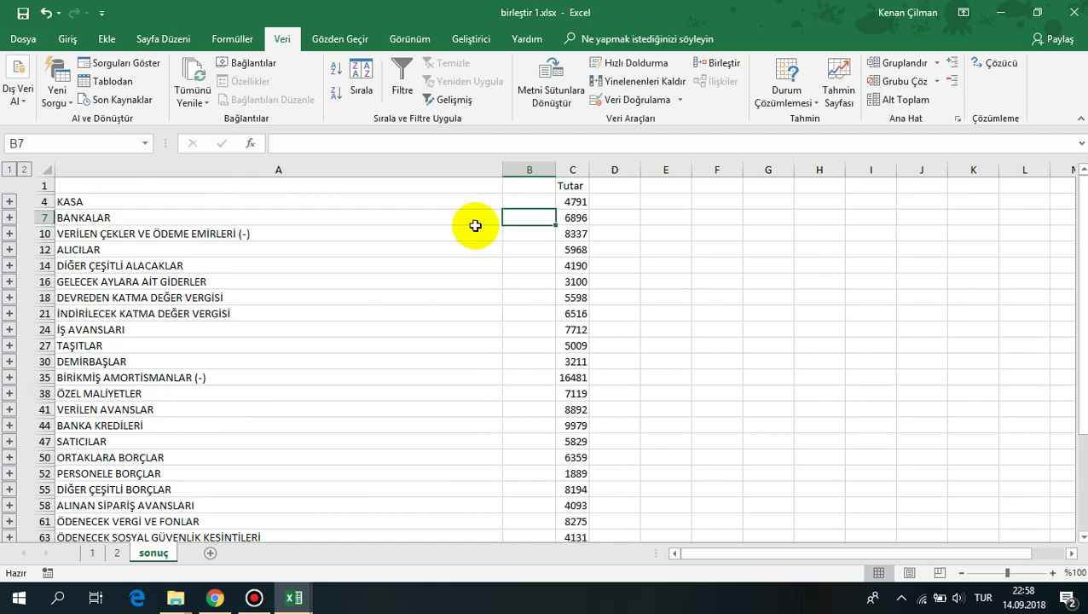
- Expand the outline to level 2 and inspect the total formula in C69
{"action": "left_click", "coordinate": [24, 170]}
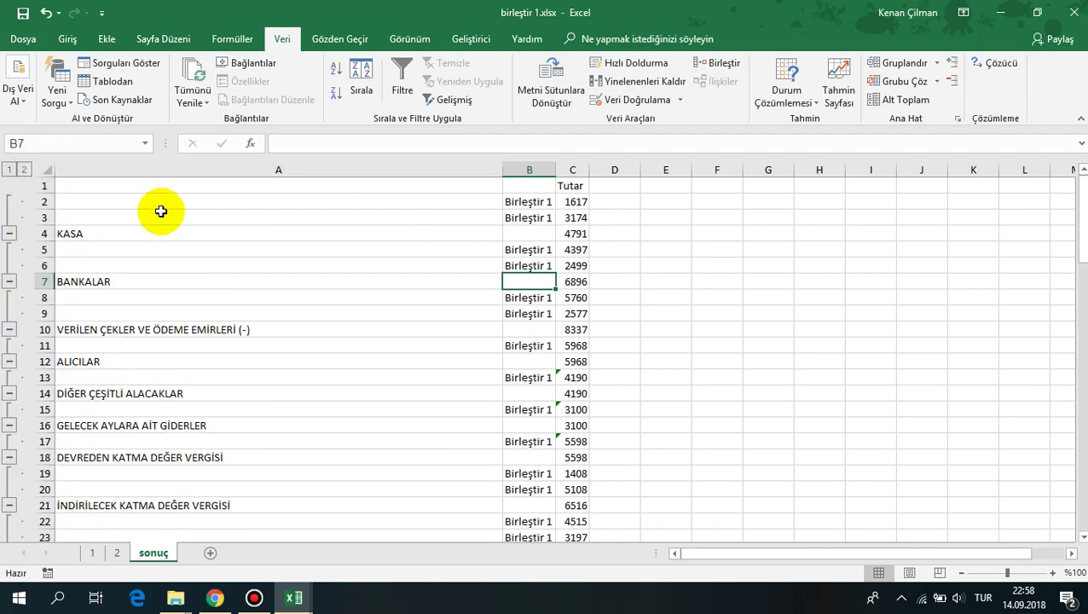
{"action": "left_click", "coordinate": [281, 230]}
{"action": "scroll", "coordinate": [282, 230], "scroll_direction": "down", "scroll_amount": 9}
{"action": "scroll", "coordinate": [281, 230], "scroll_direction": "down", "scroll_amount": 5}
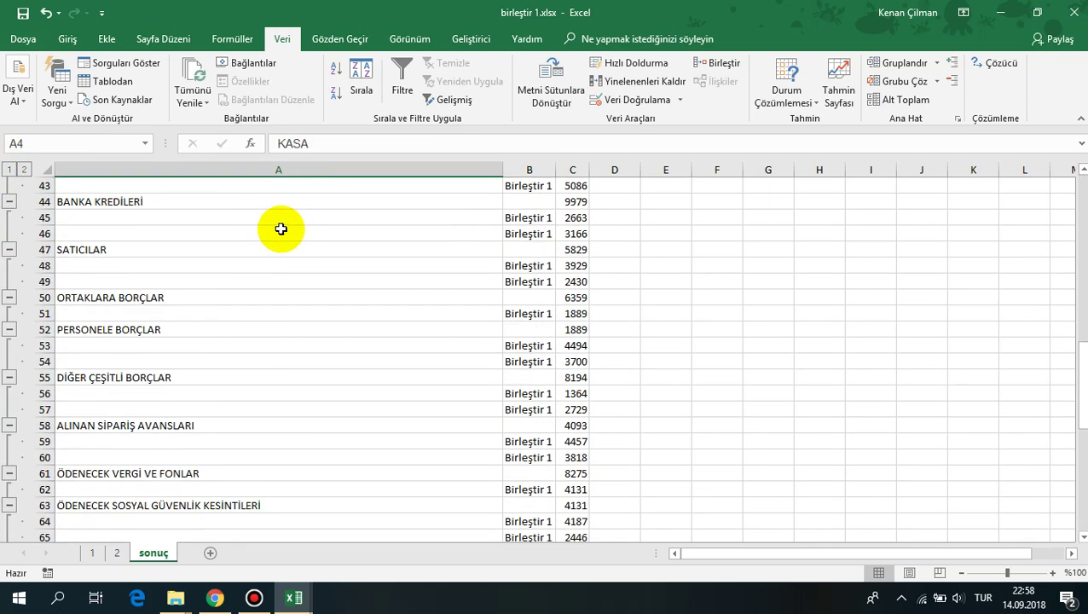
{"action": "scroll", "coordinate": [281, 228], "scroll_direction": "down", "scroll_amount": 5}
{"action": "left_click", "coordinate": [573, 361]}
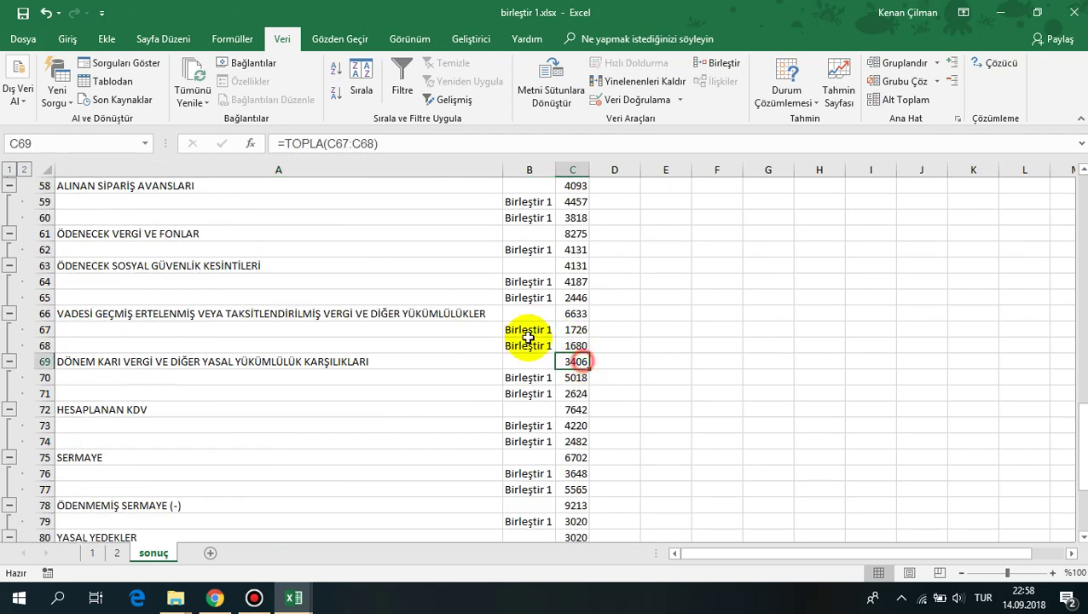
{"action": "scroll", "coordinate": [347, 330], "scroll_direction": "up", "scroll_amount": 6}
{"action": "scroll", "coordinate": [454, 243], "scroll_direction": "up", "scroll_amount": 8}
{"action": "scroll", "coordinate": [453, 243], "scroll_direction": "up", "scroll_amount": 5}
- Inspect C2 and C3's links to sheets 1 and 2 and C4's TOPLA total
{"action": "left_click", "coordinate": [573, 201]}
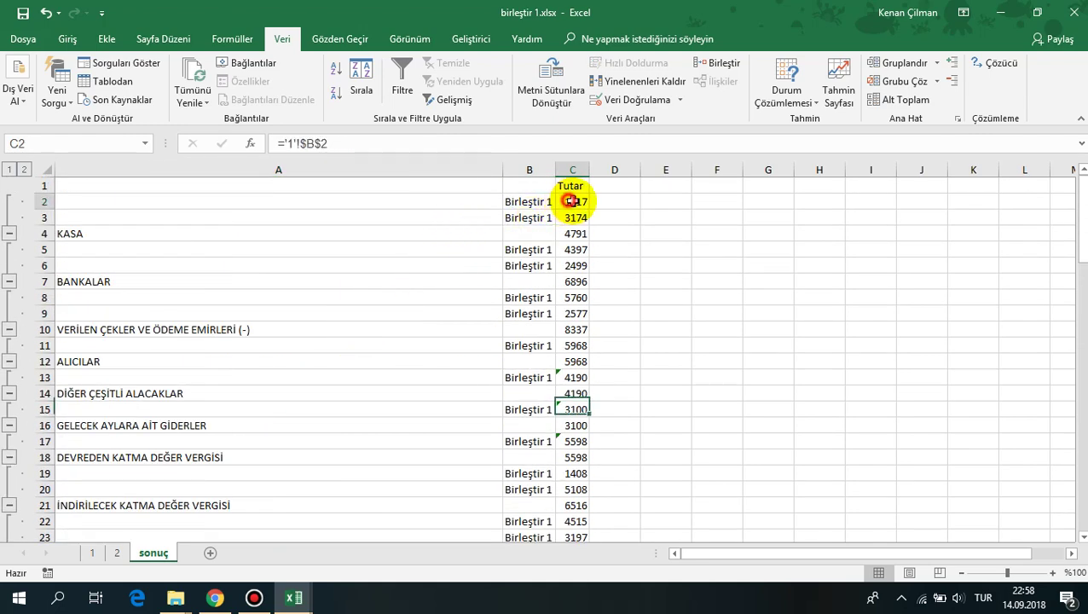
{"action": "key", "text": "F2"}
{"action": "left_click", "coordinate": [573, 218]}
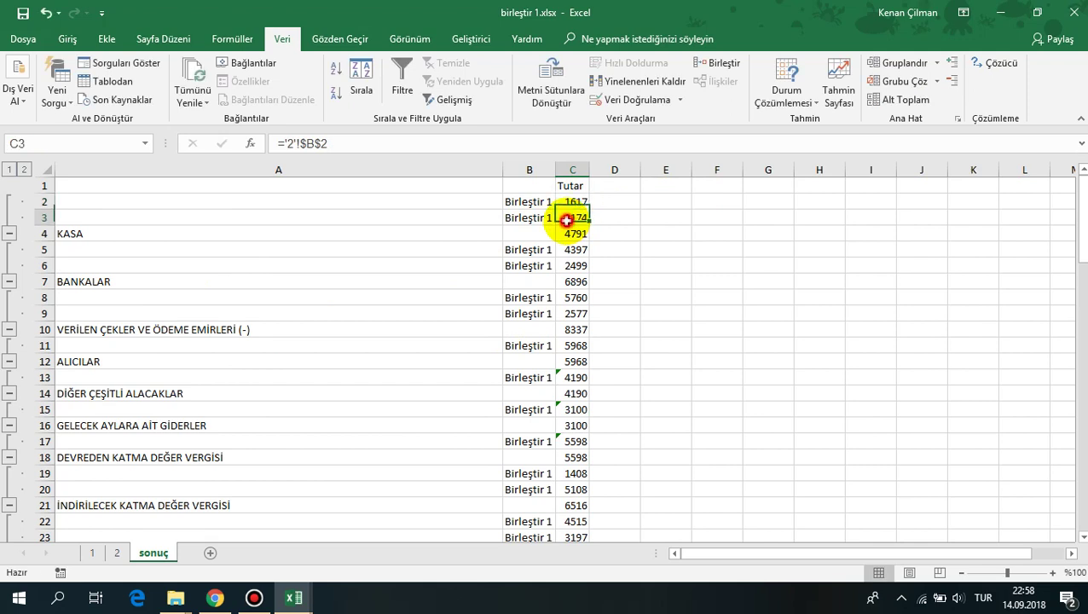
{"action": "key", "text": "F2"}
{"action": "left_click", "coordinate": [573, 234]}
{"action": "key", "text": "F2"}
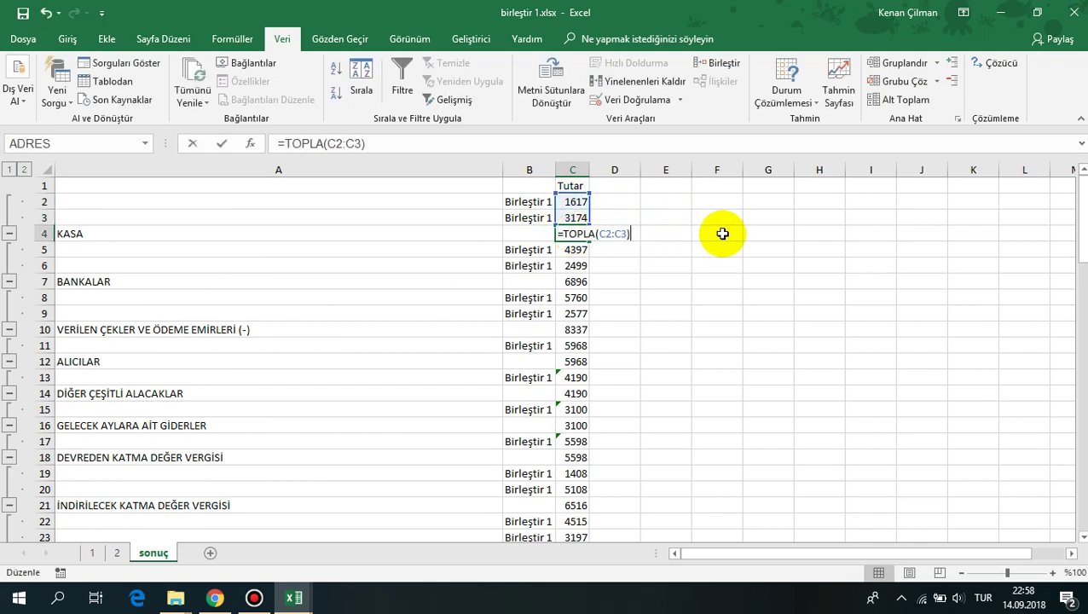
{"action": "key", "text": "Escape"}
- Recheck the link formulas in C2 and C3 without changing them
{"action": "left_click", "coordinate": [92, 232]}
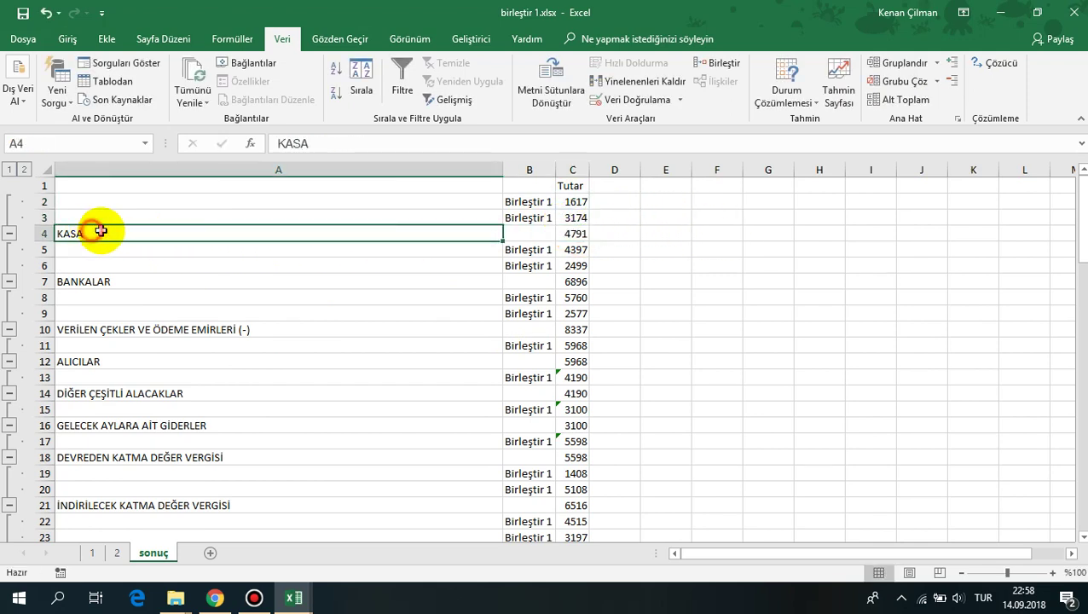
{"action": "left_click", "coordinate": [570, 202]}
{"action": "key", "text": "F2"}
{"action": "key", "text": "F2"}
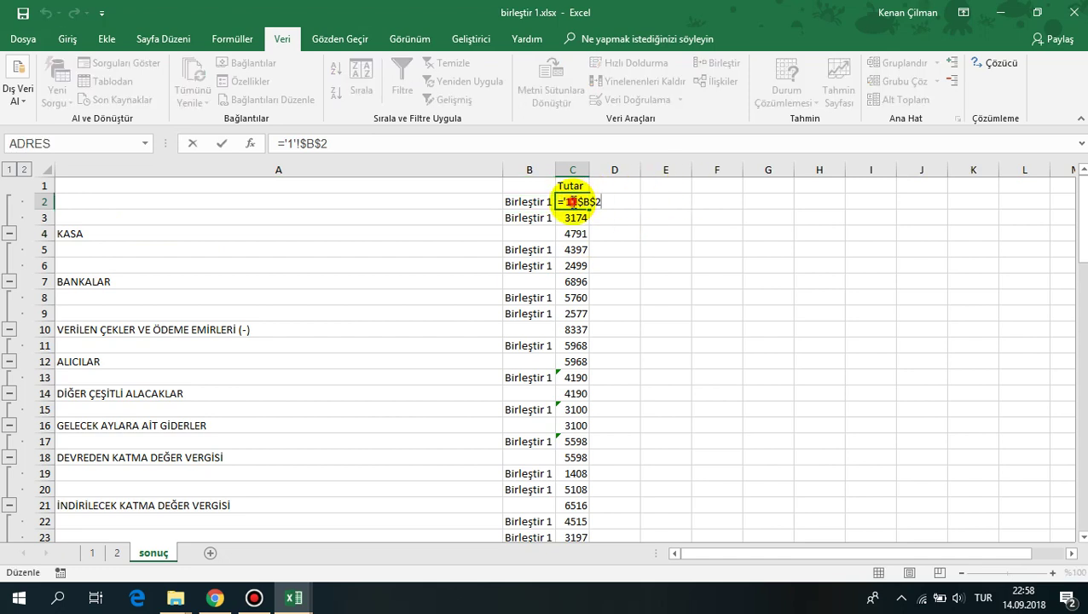
{"action": "left_click", "coordinate": [568, 217]}
{"action": "key", "text": "F2"}
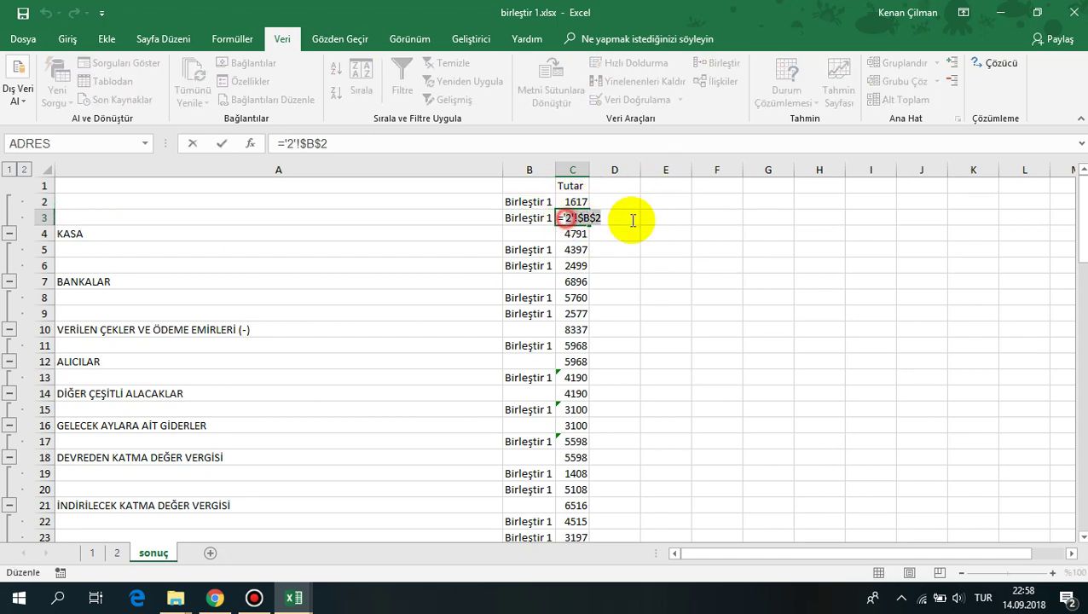
{"action": "key", "text": "Escape"}
{"action": "left_click", "coordinate": [165, 233]}
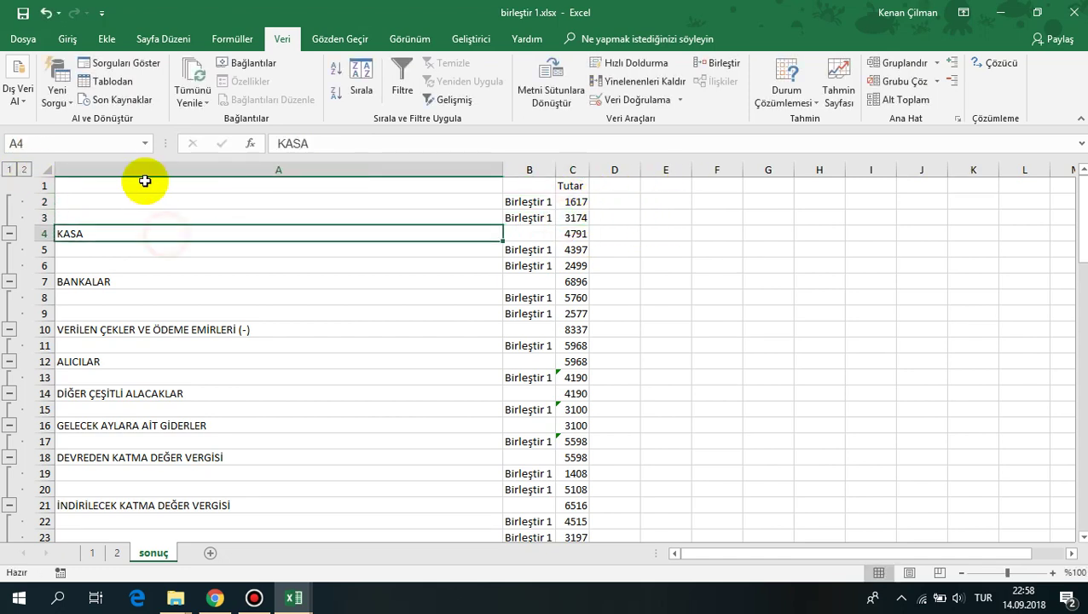
{"action": "left_click", "coordinate": [91, 553]}
- Compare KASA and other accounts on sheets 1 and 2, then highlight B1:D8 on sonuç
{"action": "left_click_drag", "start_coordinate": [117, 217], "coordinate": [255, 409]}
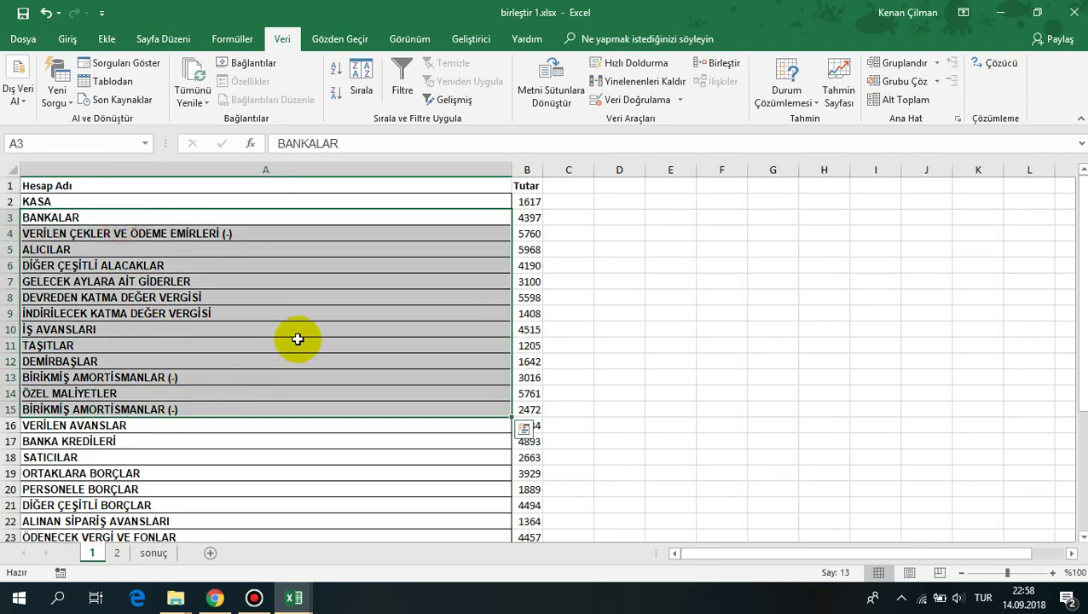
{"action": "left_click", "coordinate": [297, 333]}
{"action": "left_click", "coordinate": [43, 202]}
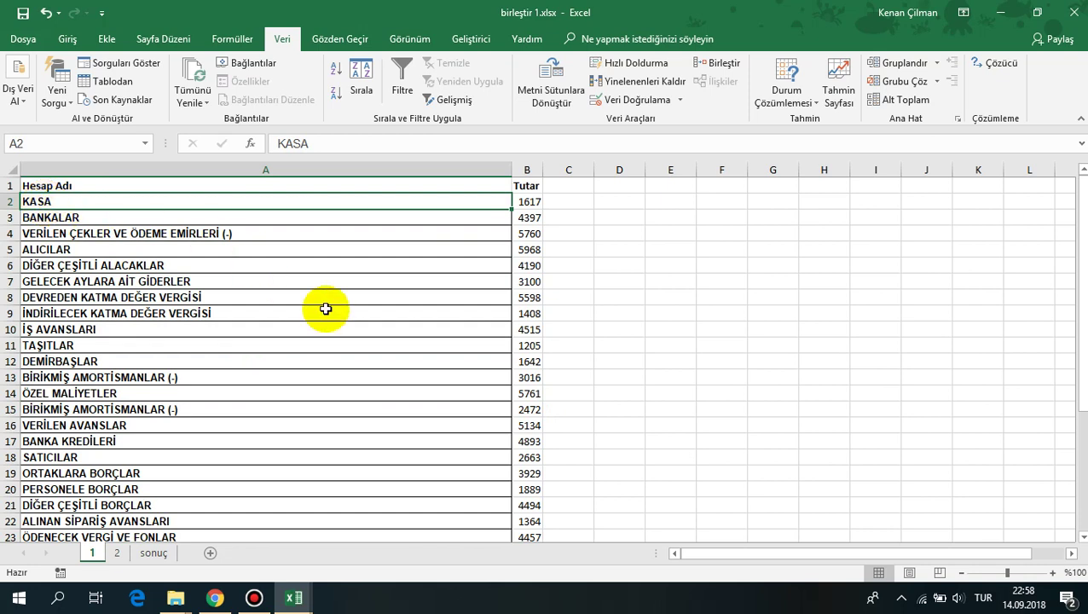
{"action": "left_click", "coordinate": [117, 553]}
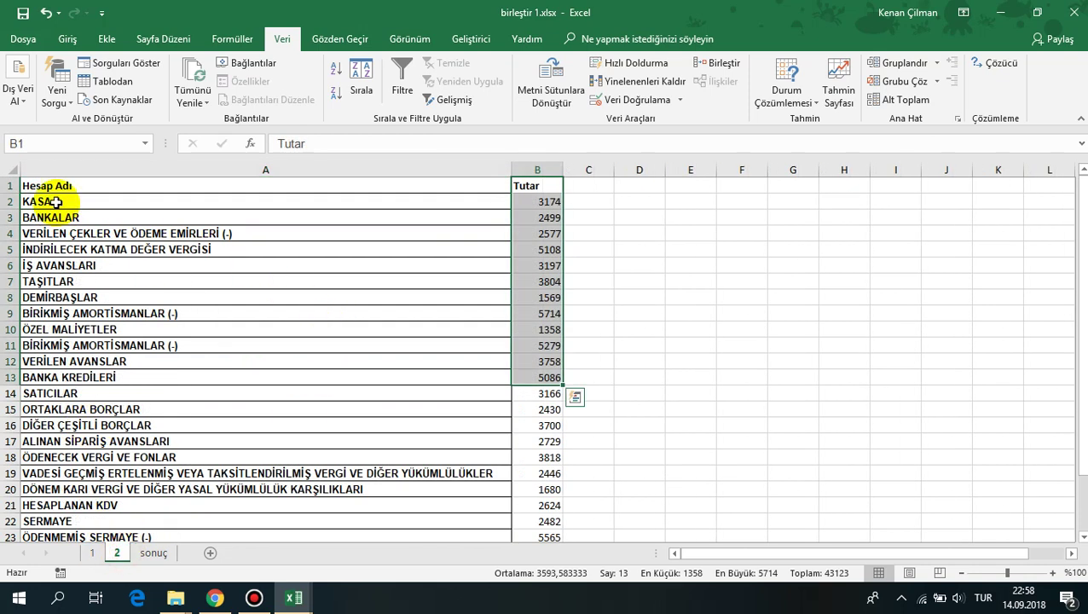
{"action": "left_click", "coordinate": [54, 202]}
{"action": "left_click", "coordinate": [163, 372]}
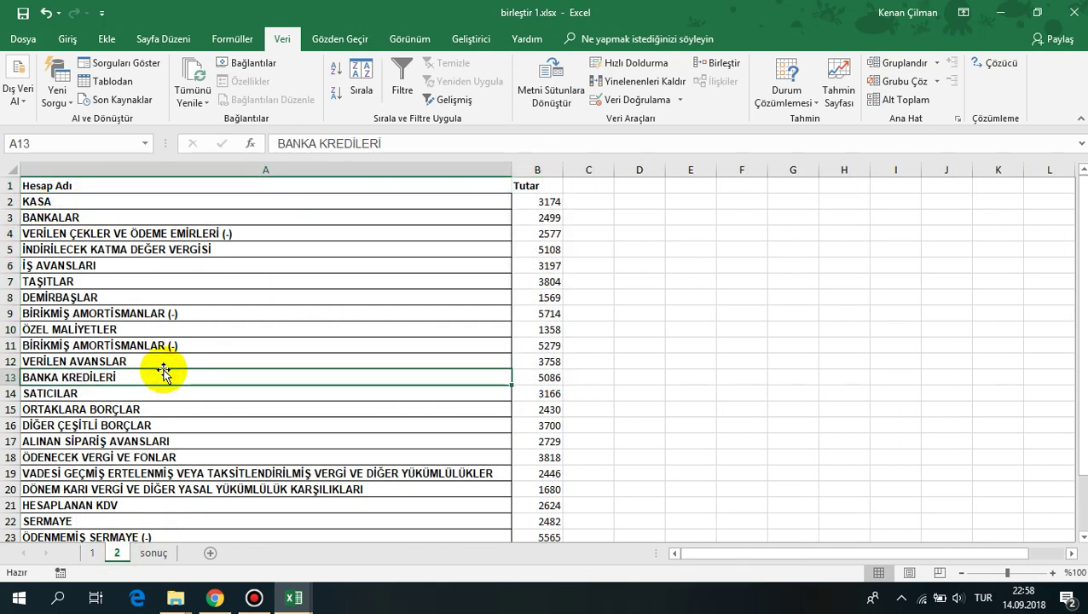
{"action": "left_click", "coordinate": [154, 554]}
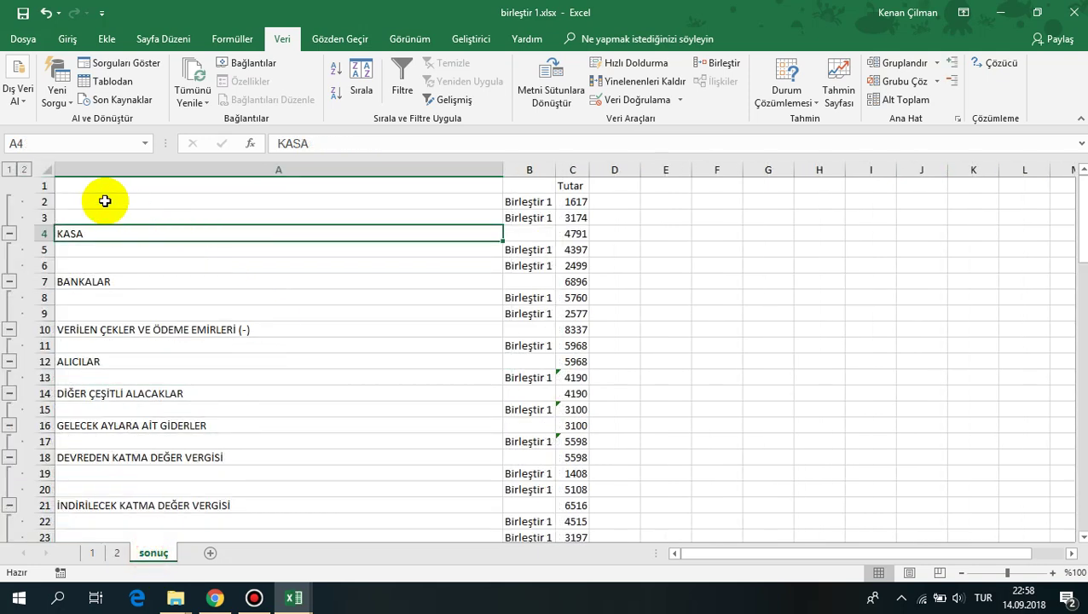
{"action": "left_click_drag", "start_coordinate": [522, 186], "coordinate": [634, 298]}
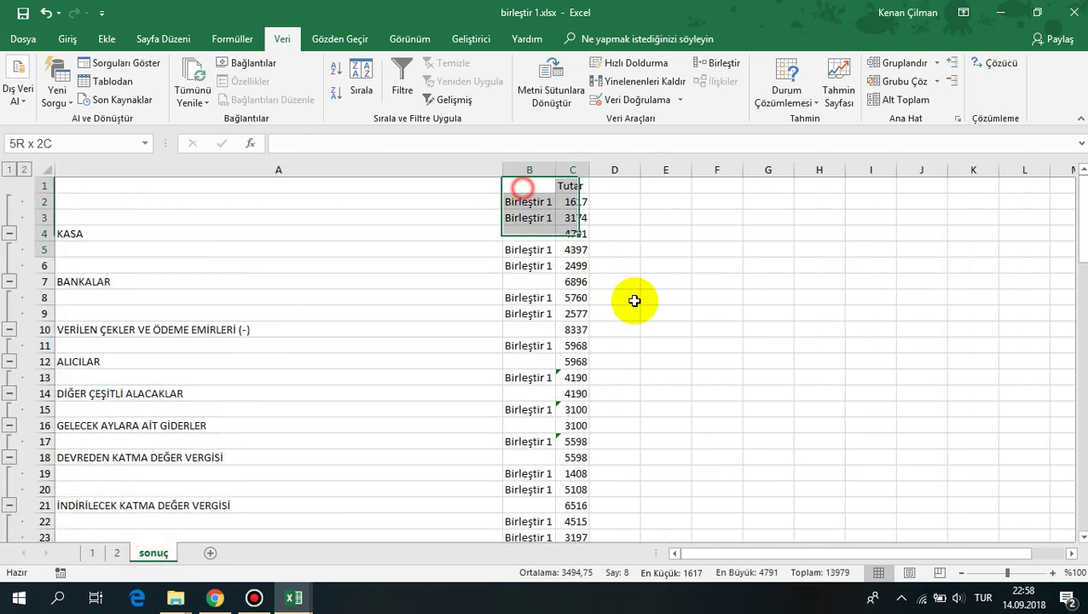
- Toggle outline levels 1 and 2, ending collapsed to one total row per account
{"action": "left_click", "coordinate": [569, 292]}
{"action": "left_click", "coordinate": [11, 170]}
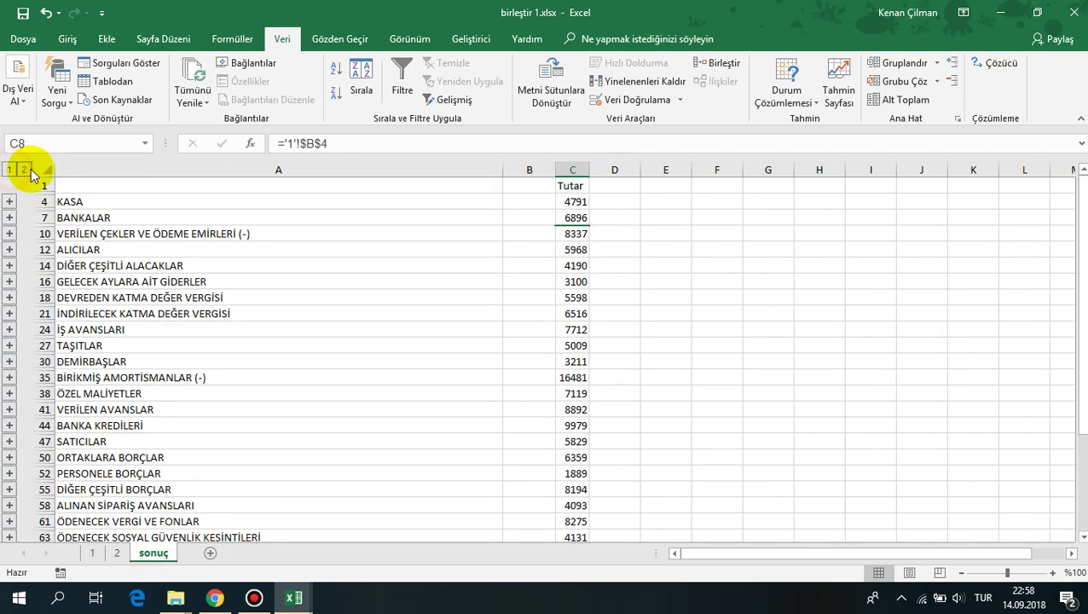
{"action": "left_click", "coordinate": [24, 170]}
{"action": "left_click", "coordinate": [10, 171]}
{"action": "left_click", "coordinate": [24, 170]}
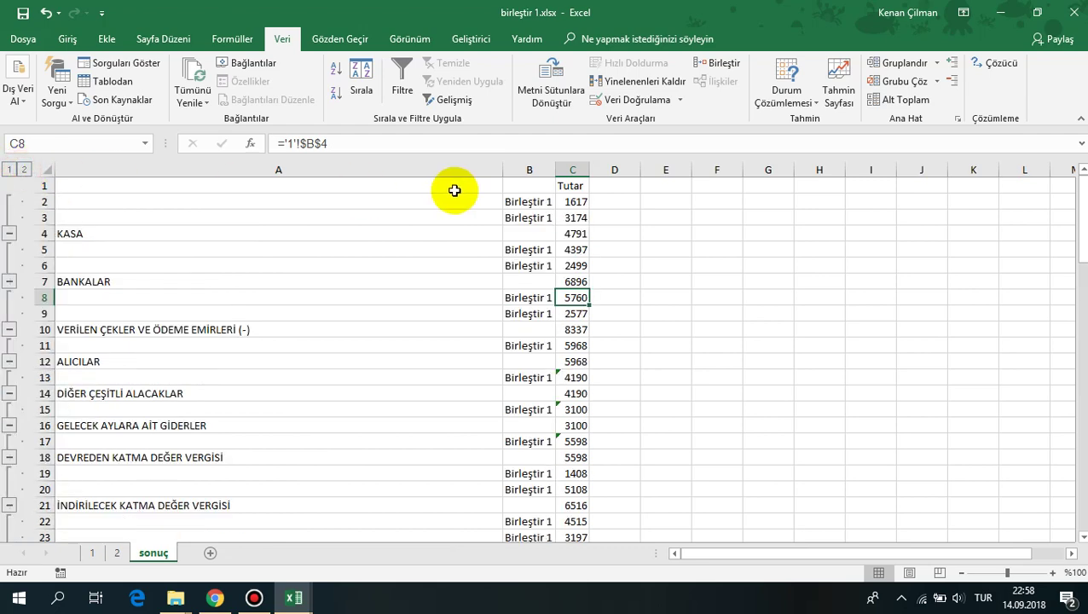
{"action": "left_click", "coordinate": [469, 265]}
{"action": "left_click", "coordinate": [10, 169]}
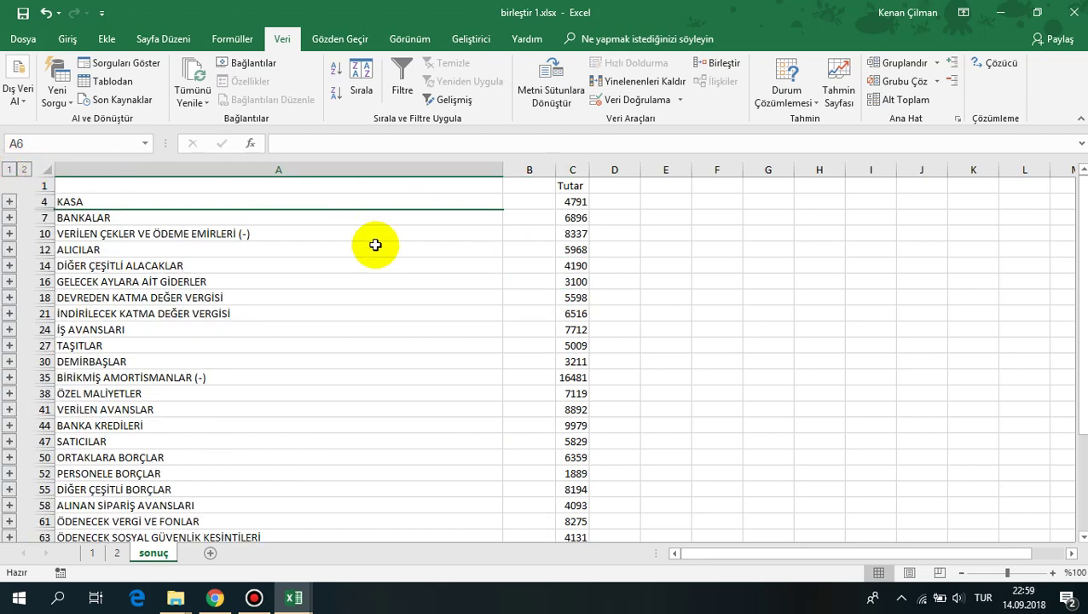
{"action": "left_click", "coordinate": [300, 597]}
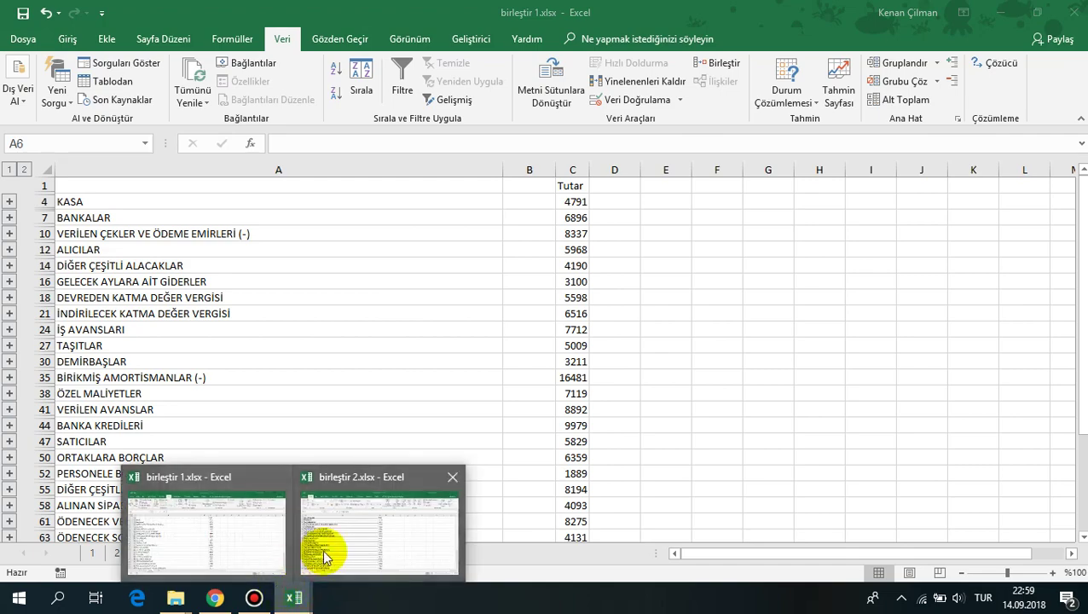
{"action": "left_click", "coordinate": [322, 550]}
{"action": "left_click", "coordinate": [132, 281]}
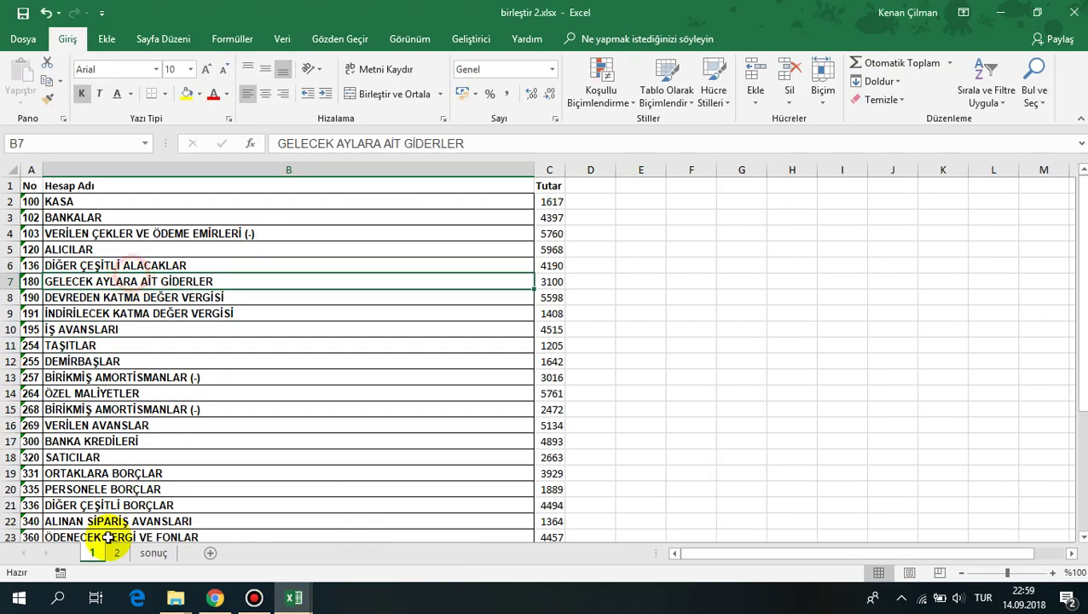
{"action": "left_click", "coordinate": [151, 552]}
{"action": "left_click", "coordinate": [100, 552]}
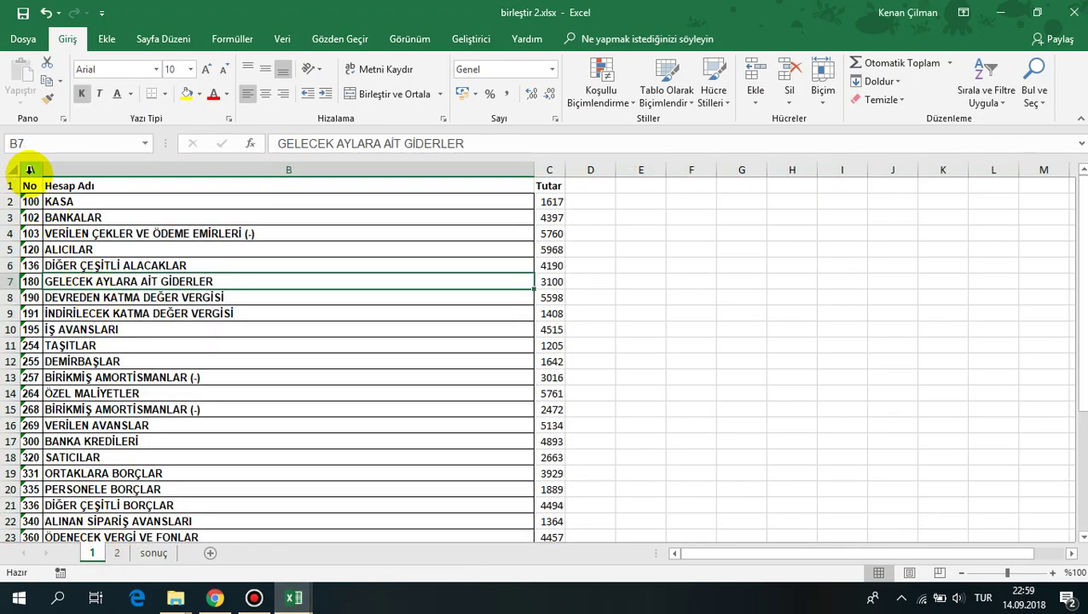
{"action": "left_click_drag", "start_coordinate": [29, 169], "coordinate": [114, 166]}
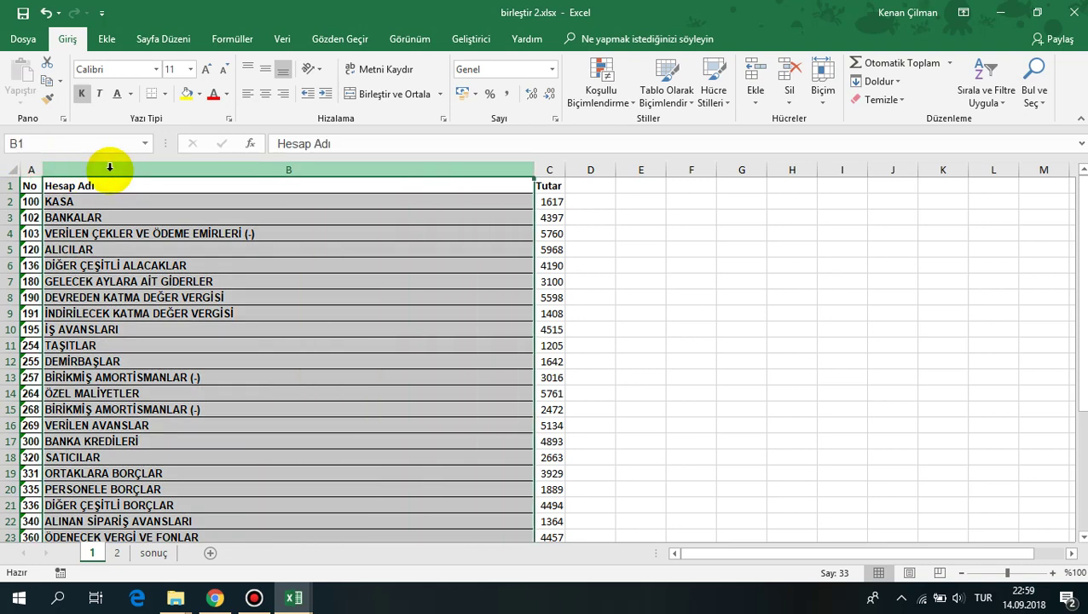
{"action": "left_click", "coordinate": [551, 168]}
{"action": "left_click", "coordinate": [288, 297]}
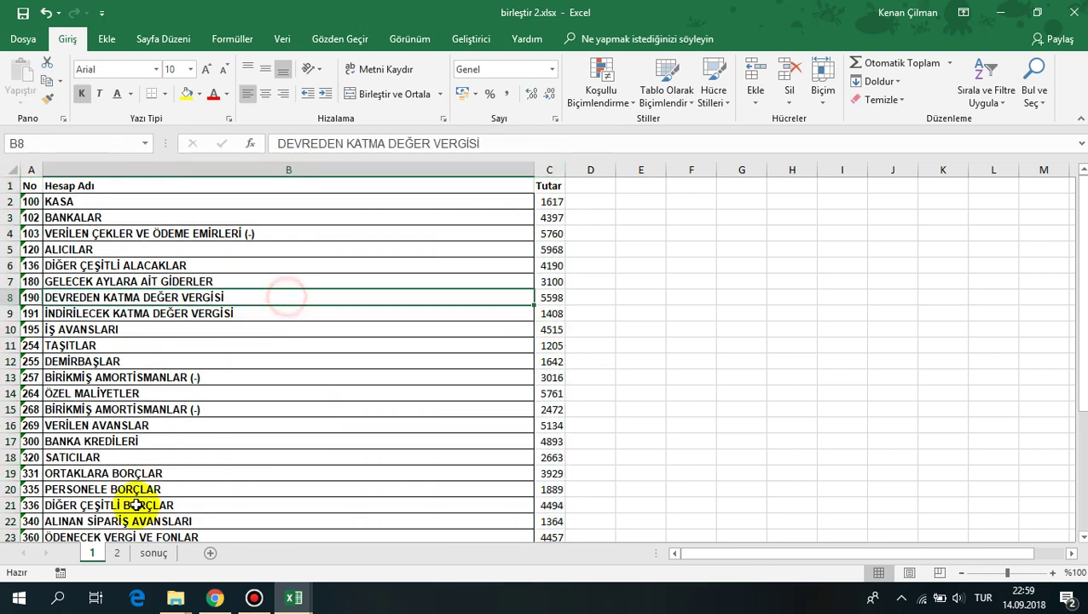
{"action": "left_click", "coordinate": [117, 553]}
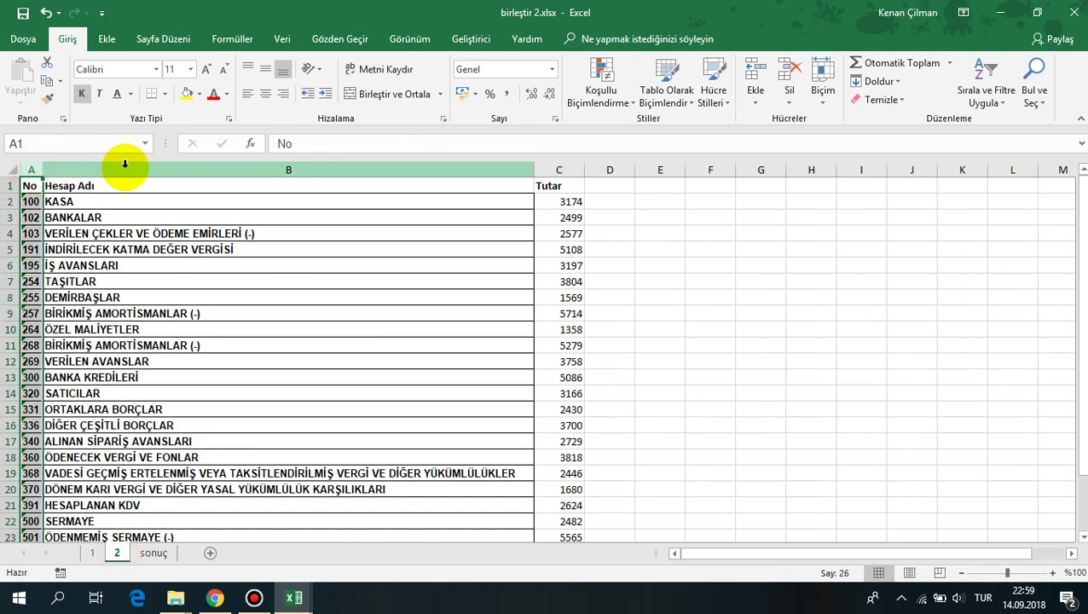
{"action": "left_click_drag", "start_coordinate": [29, 169], "coordinate": [136, 167]}
{"action": "left_click", "coordinate": [565, 169]}
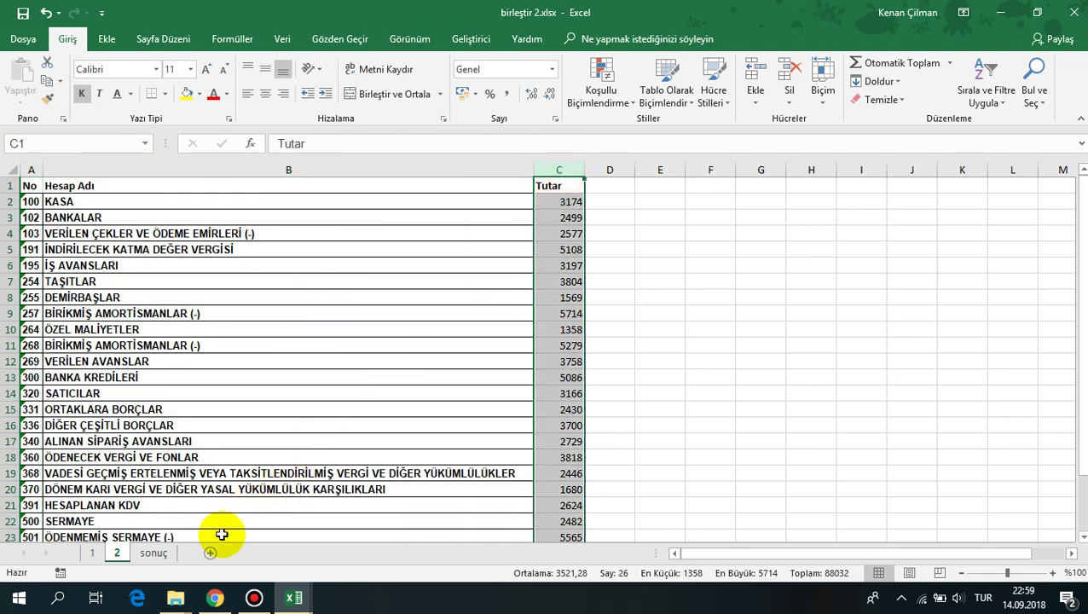
{"action": "left_click", "coordinate": [150, 553]}
{"action": "left_click", "coordinate": [90, 552]}
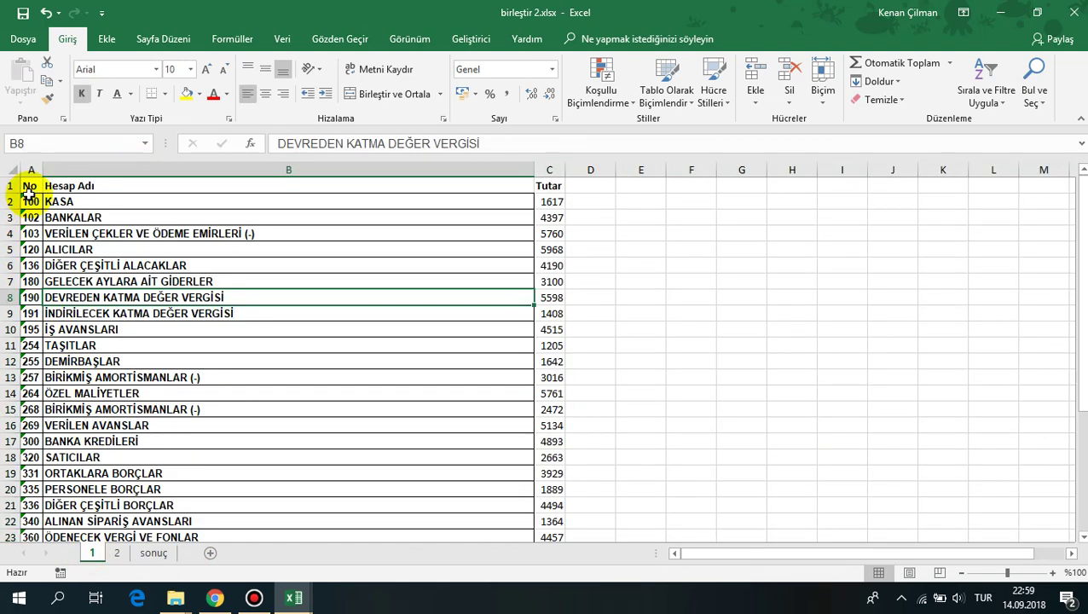
{"action": "left_click_drag", "start_coordinate": [30, 185], "coordinate": [30, 394]}
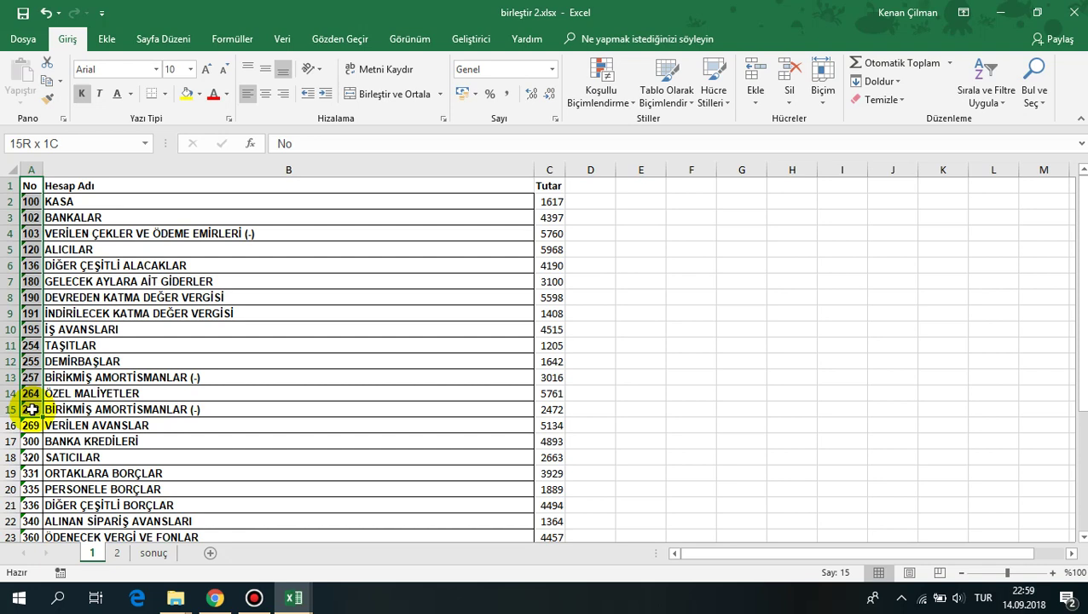
{"action": "mouse_move", "coordinate": [31, 410]}
{"action": "left_mouse_down"}
{"action": "mouse_move", "coordinate": [30, 187]}
{"action": "mouse_move", "coordinate": [34, 337]}
{"action": "left_mouse_up"}
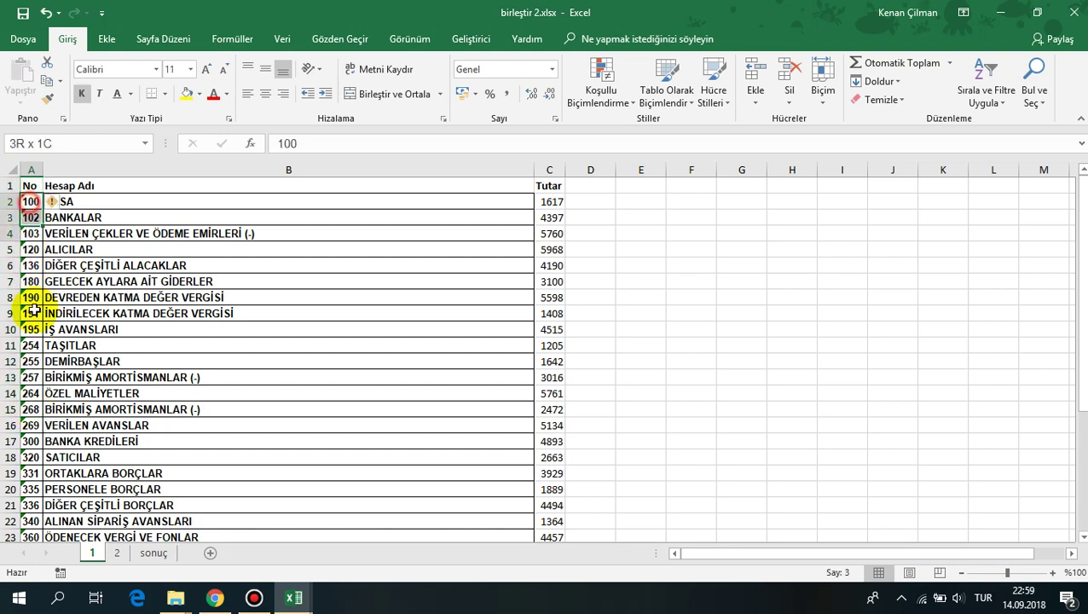
{"action": "left_click", "coordinate": [292, 596]}
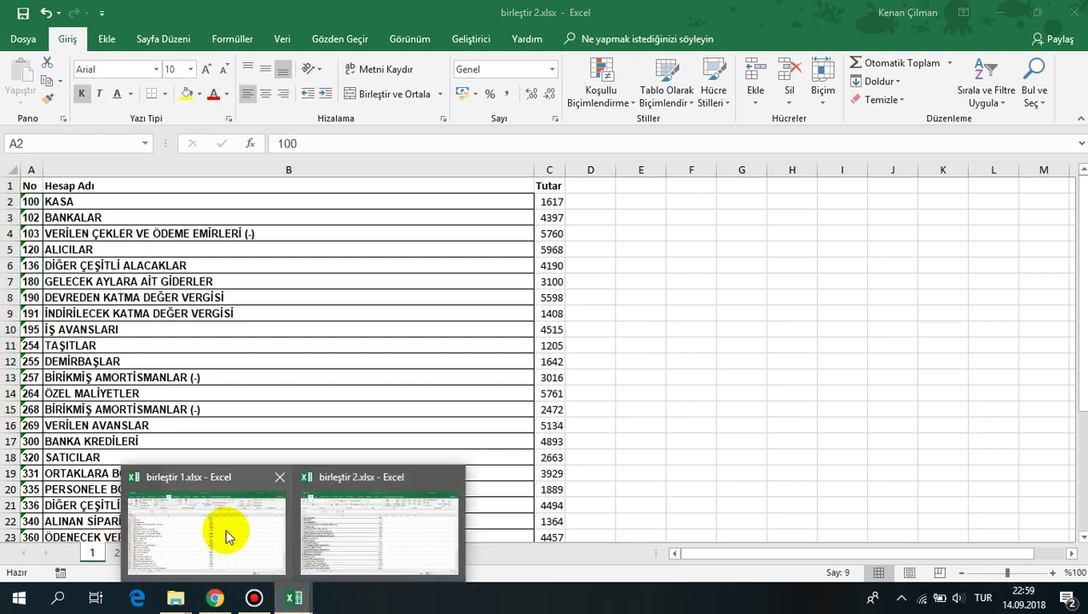
{"action": "left_click", "coordinate": [230, 529]}
- Review the account names from BANKALAR and KASA downward on sheets 2 and 1
{"action": "left_click_drag", "start_coordinate": [112, 218], "coordinate": [115, 490]}
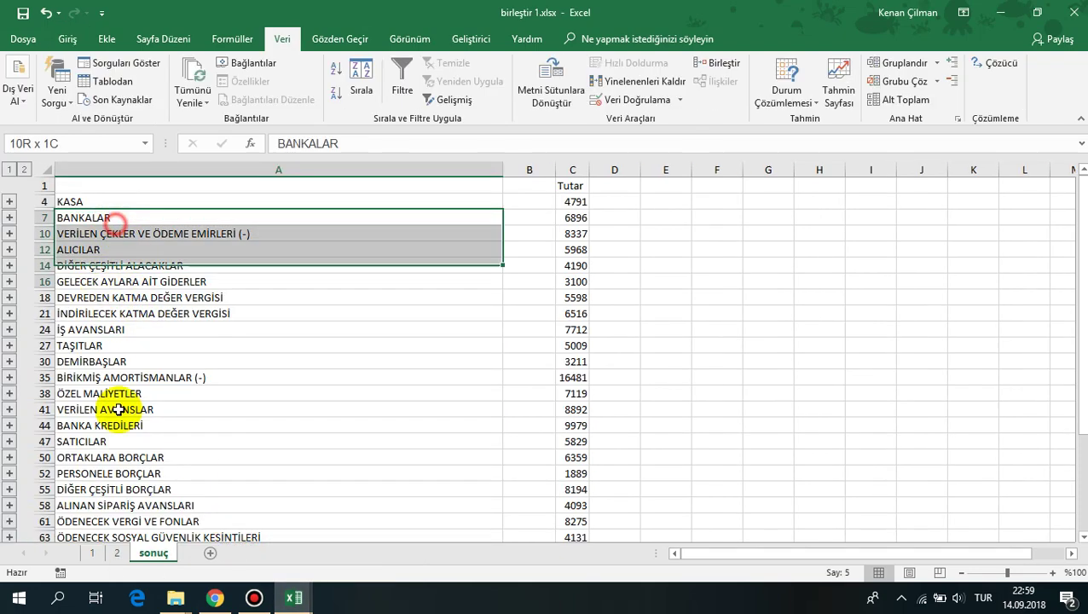
{"action": "left_click", "coordinate": [91, 554]}
{"action": "left_click_drag", "start_coordinate": [109, 203], "coordinate": [90, 331]}
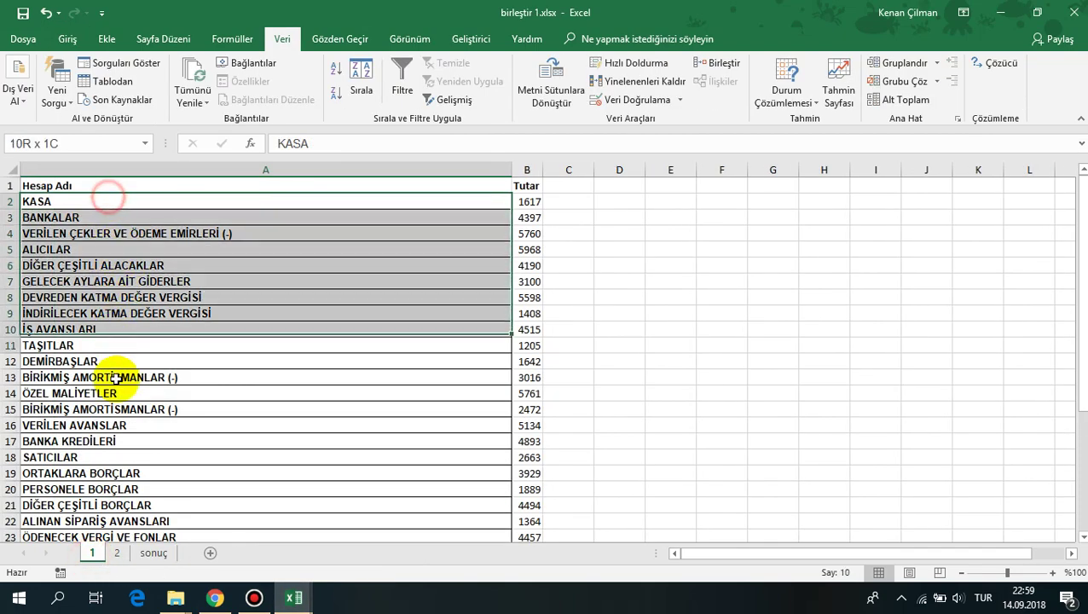
{"action": "left_click", "coordinate": [67, 312]}
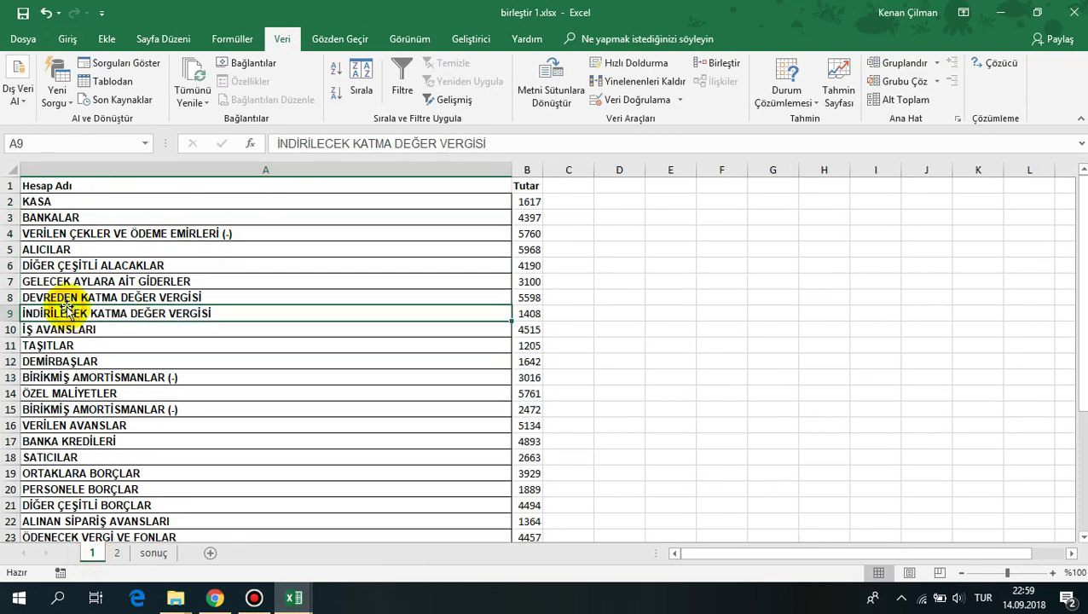
- Expand sonuç's groups and inspect the DEMİRBAŞLAR total and row 32 link formulas
{"action": "left_click", "coordinate": [154, 555]}
{"action": "left_click", "coordinate": [24, 170]}
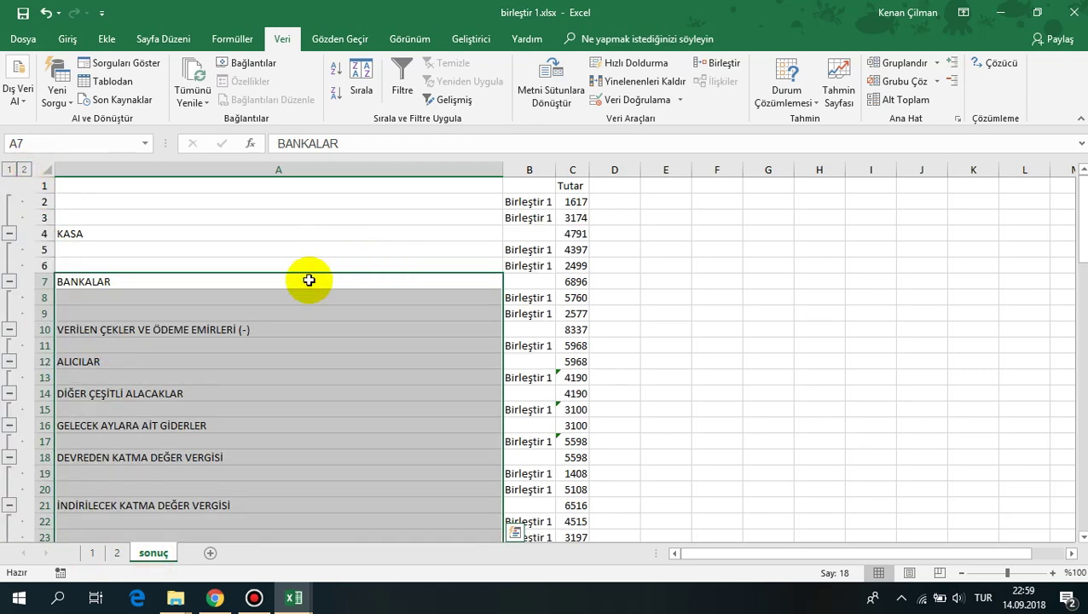
{"action": "scroll", "coordinate": [262, 267], "scroll_direction": "down", "scroll_amount": 3}
{"action": "scroll", "coordinate": [190, 301], "scroll_direction": "down", "scroll_amount": 1}
{"action": "scroll", "coordinate": [190, 301], "scroll_direction": "down", "scroll_amount": 3}
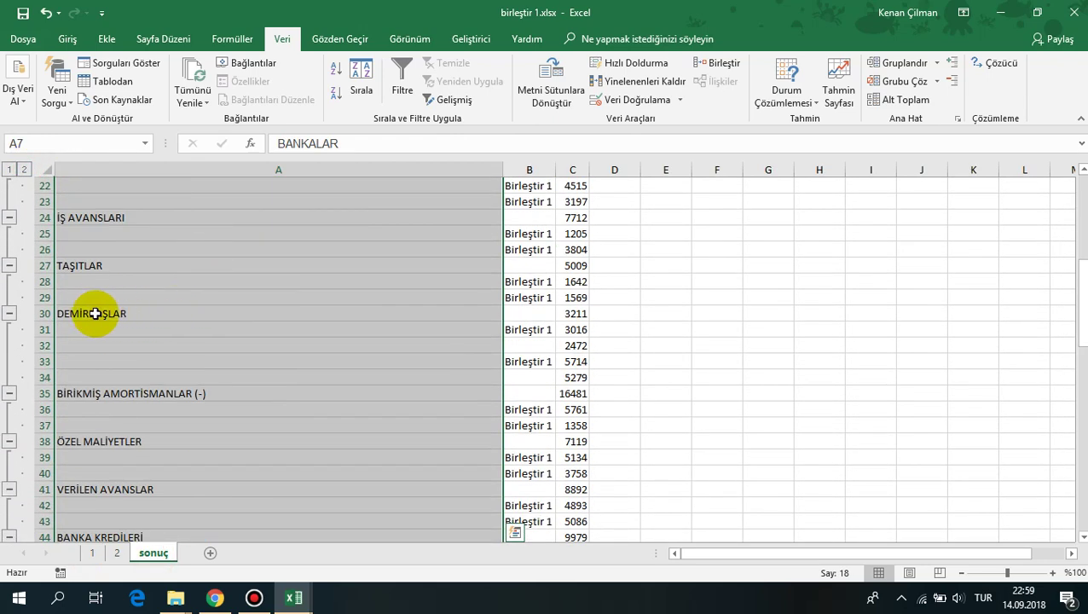
{"action": "left_click_drag", "start_coordinate": [98, 397], "coordinate": [573, 394]}
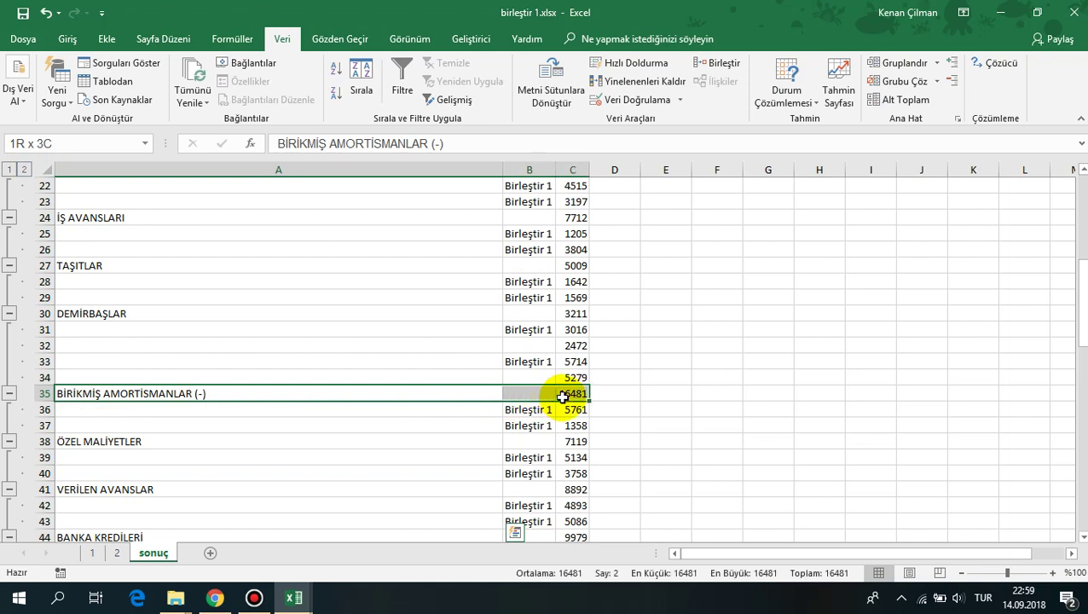
{"action": "left_click", "coordinate": [570, 315]}
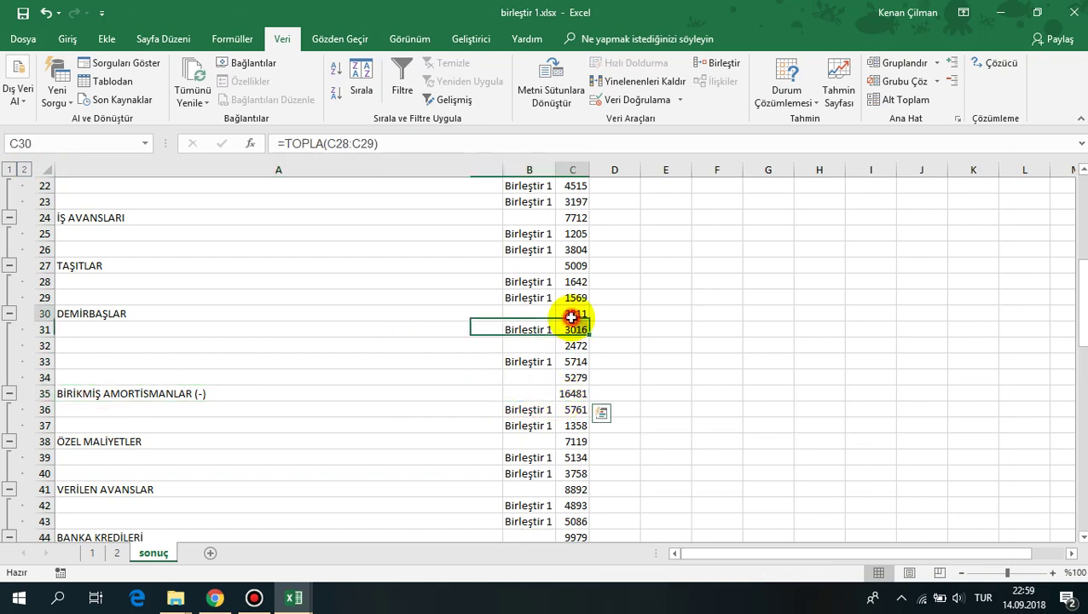
{"action": "key", "text": "Return"}
{"action": "double_click", "coordinate": [578, 343]}
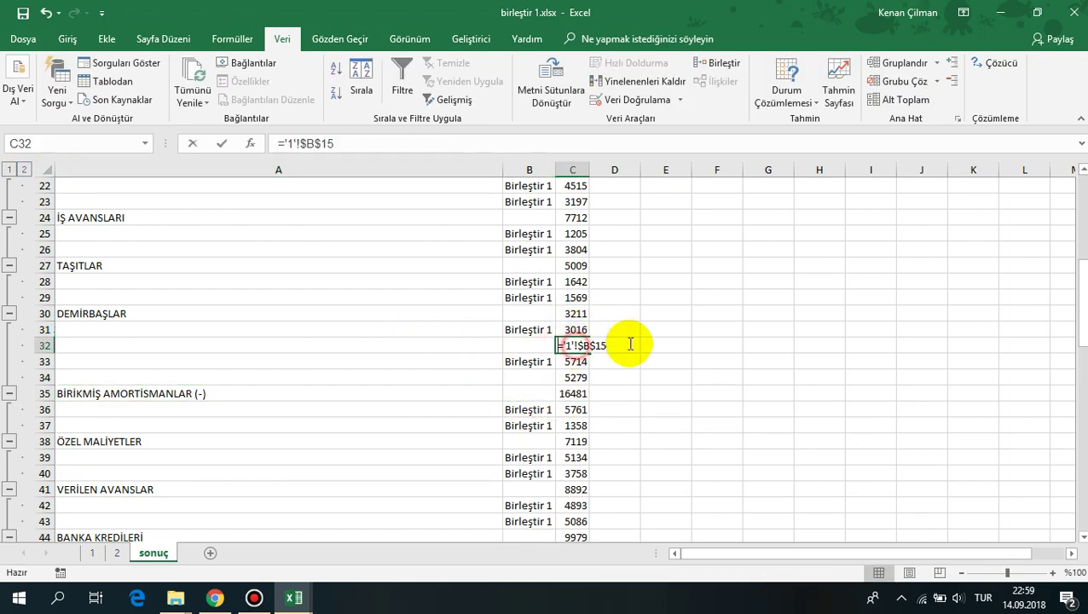
{"action": "key", "text": "Escape"}
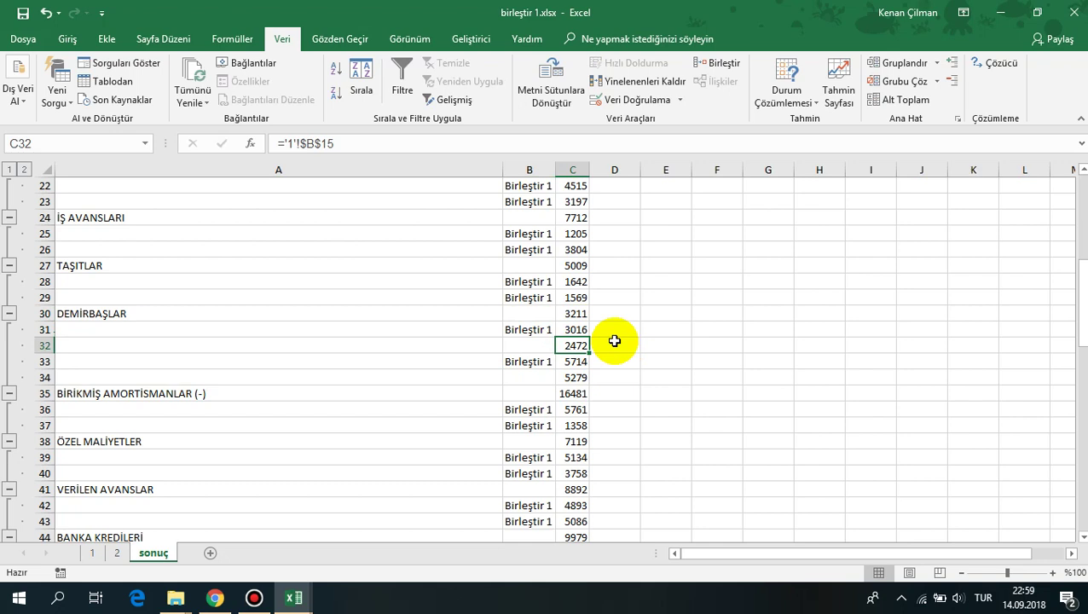
- Select the DEMİRBAŞLAR detail rows, then bring birleştir 2.xlsx to the front
{"action": "left_click_drag", "start_coordinate": [134, 335], "coordinate": [512, 382]}
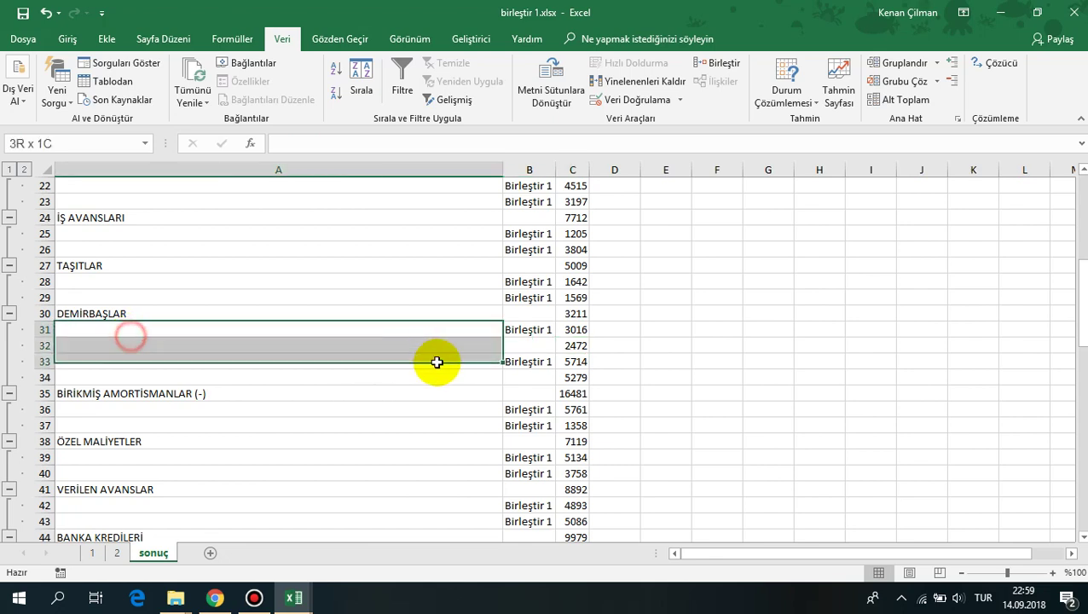
{"action": "left_click", "coordinate": [529, 441]}
{"action": "left_click_drag", "start_coordinate": [137, 330], "coordinate": [512, 378]}
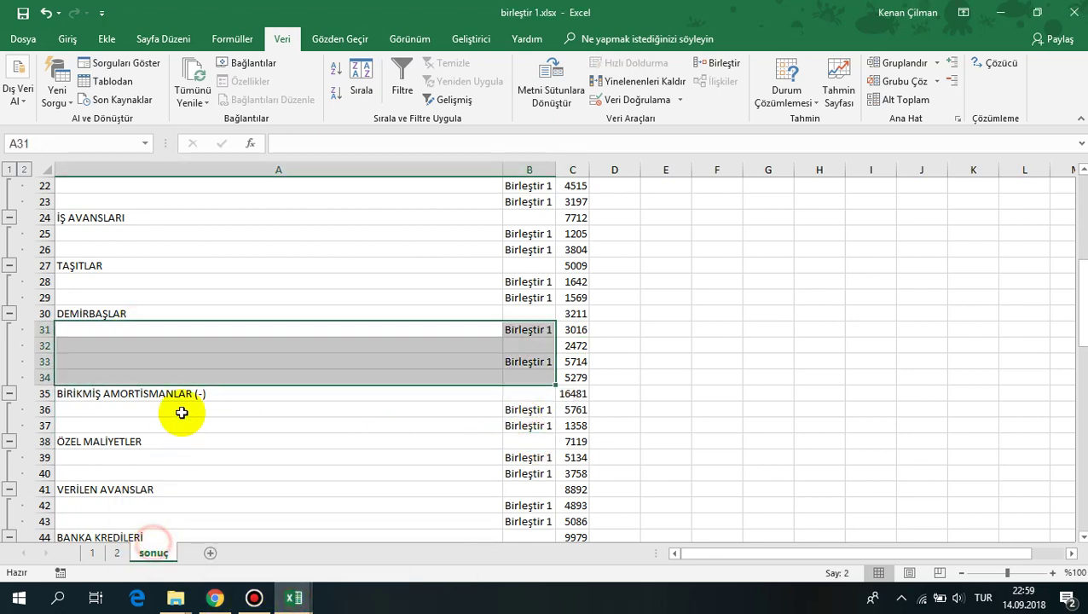
{"action": "mouse_move", "coordinate": [294, 597]}
{"action": "left_click", "coordinate": [372, 547]}
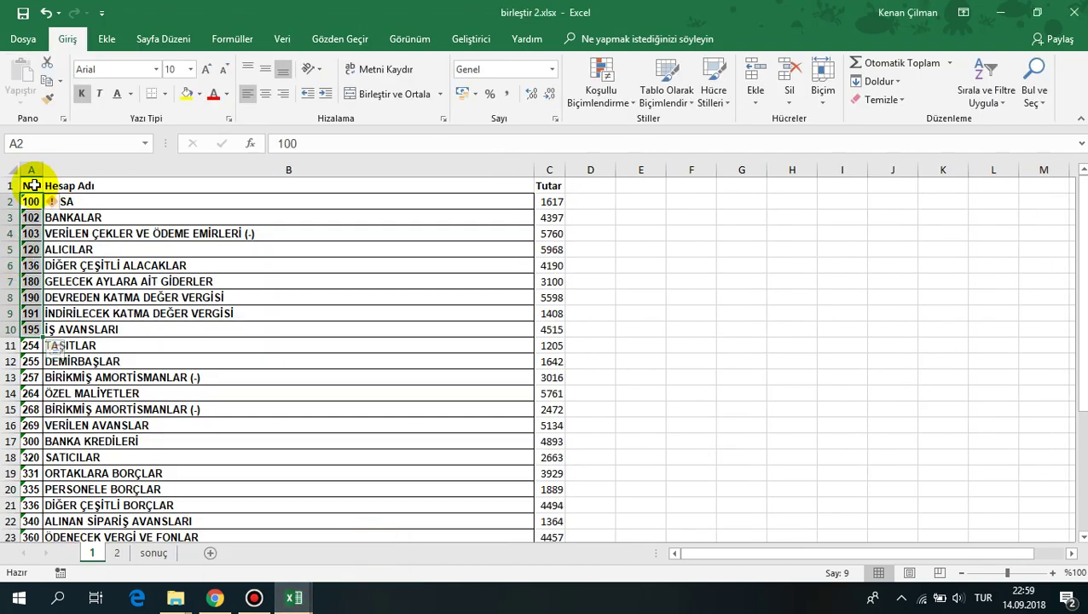
- Select the account numbers in column A of birleştir 2's sheet 1
{"action": "left_click_drag", "start_coordinate": [32, 185], "coordinate": [24, 310]}
{"action": "left_click_drag", "start_coordinate": [27, 185], "coordinate": [31, 329]}
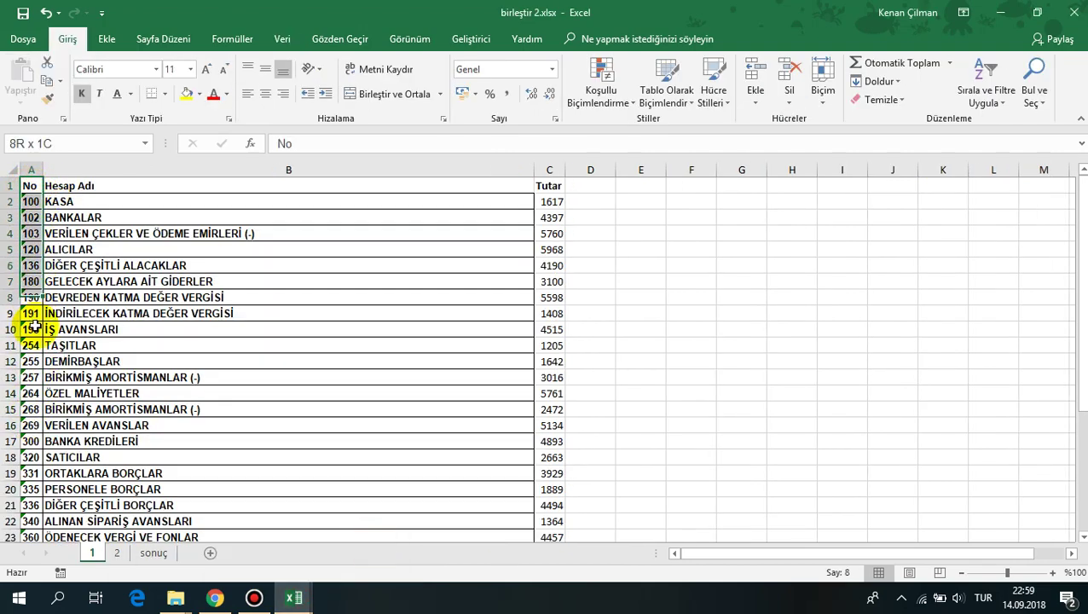
{"action": "left_click", "coordinate": [218, 313]}
- Open the empty sonuç sheet and select A1 as the consolidation target
{"action": "left_click", "coordinate": [117, 552]}
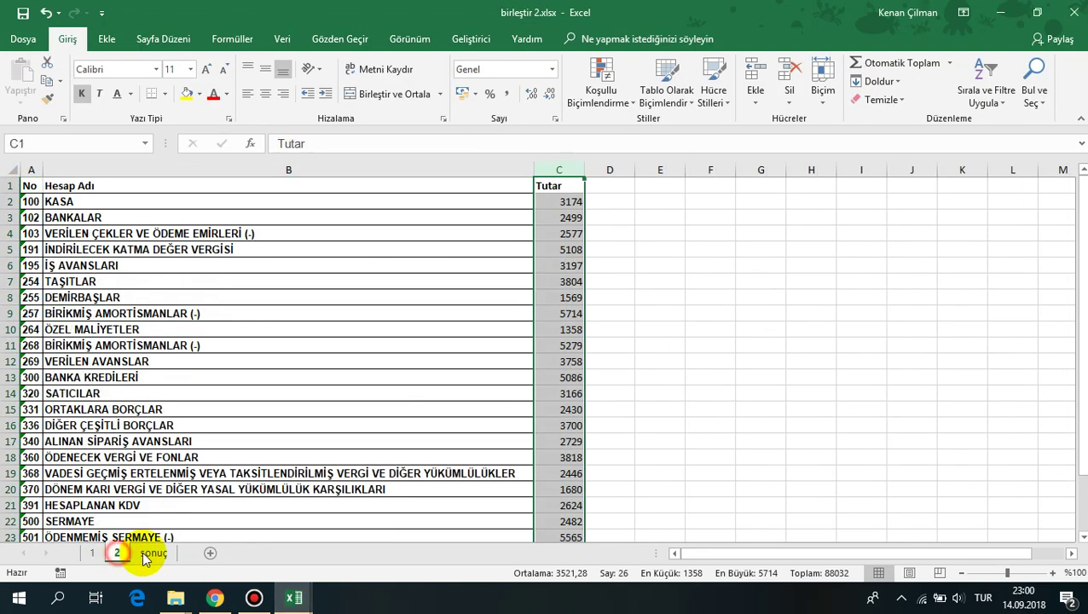
{"action": "left_click", "coordinate": [153, 552]}
{"action": "left_click", "coordinate": [94, 552]}
{"action": "left_click", "coordinate": [152, 553]}
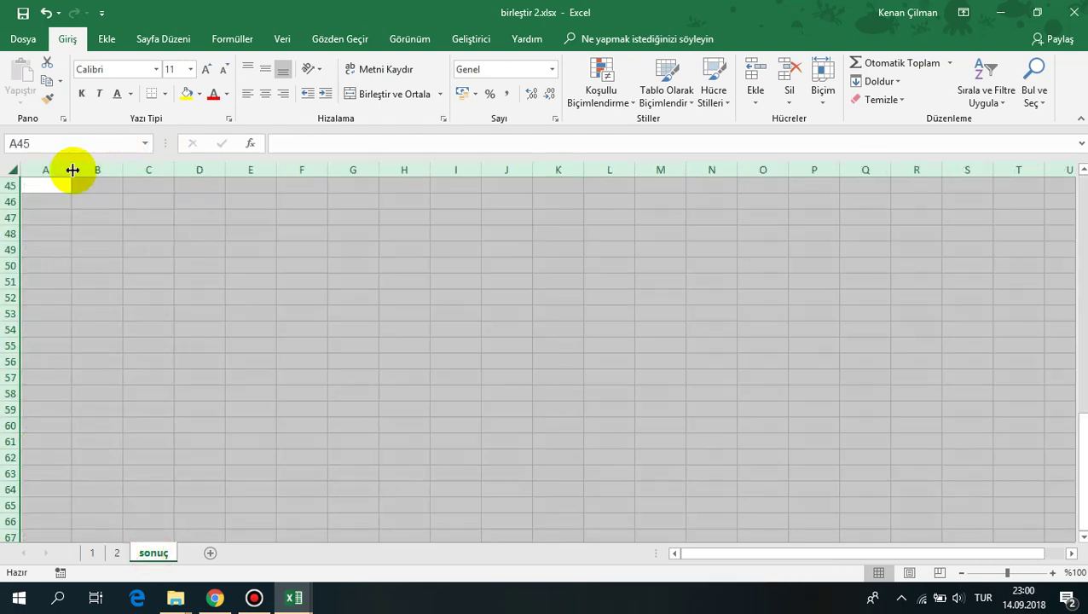
{"action": "left_click", "coordinate": [53, 179]}
{"action": "scroll", "coordinate": [103, 255], "scroll_direction": "up", "scroll_amount": 14}
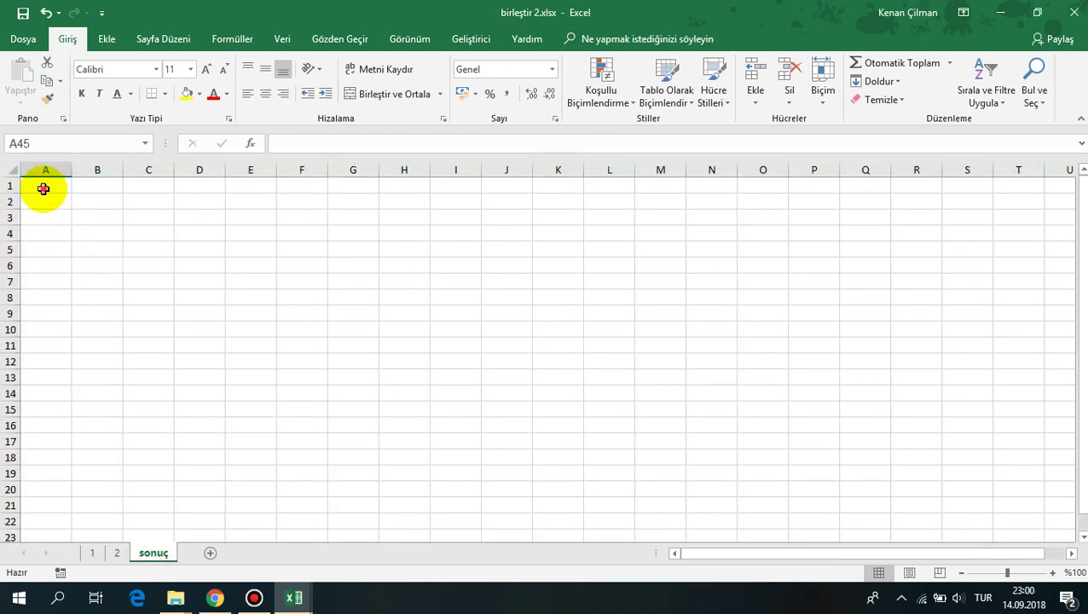
{"action": "left_click", "coordinate": [43, 188]}
{"action": "left_click", "coordinate": [282, 39]}
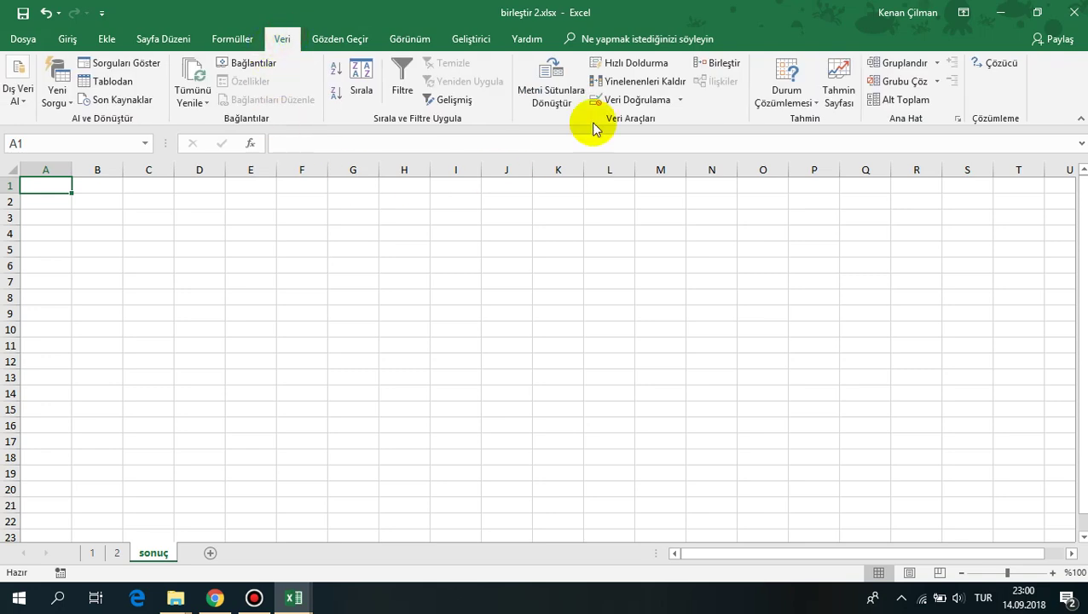
- In Birleştir, remove the leftover sheet 1 and 2 references and reset the Üst satır and link options
{"action": "left_click", "coordinate": [716, 63]}
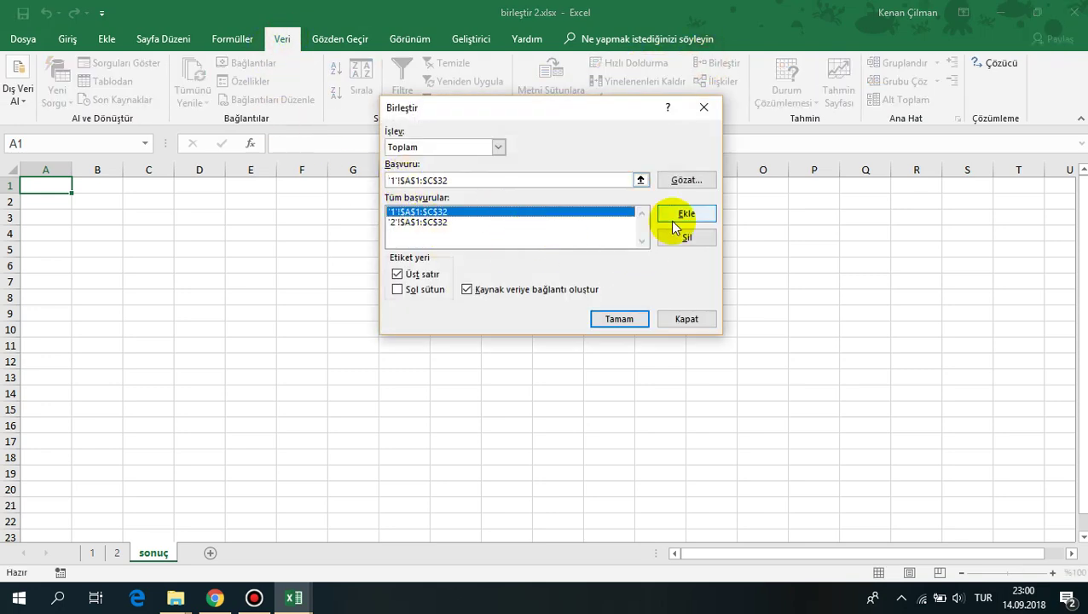
{"action": "left_click", "coordinate": [687, 237]}
{"action": "left_click", "coordinate": [476, 213]}
{"action": "left_click", "coordinate": [686, 237]}
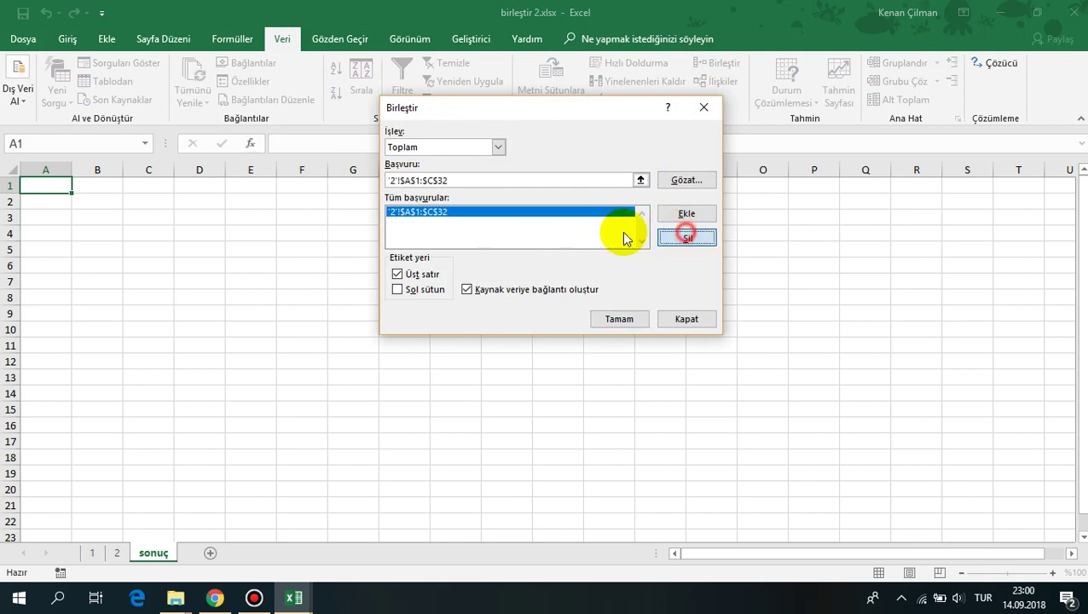
{"action": "left_click", "coordinate": [398, 274]}
{"action": "left_click", "coordinate": [483, 290]}
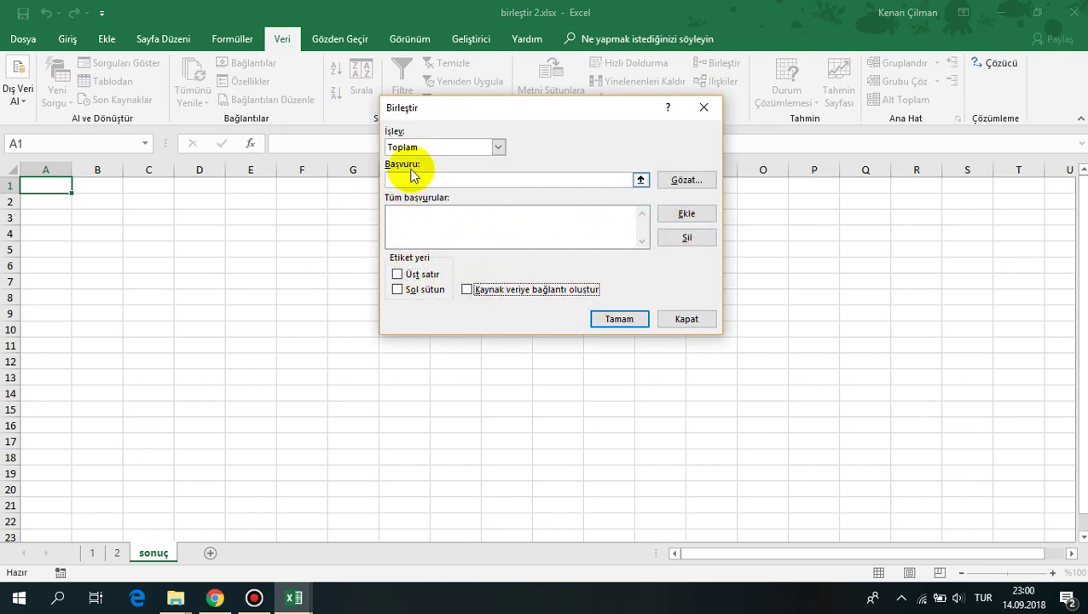
{"action": "left_click", "coordinate": [406, 274]}
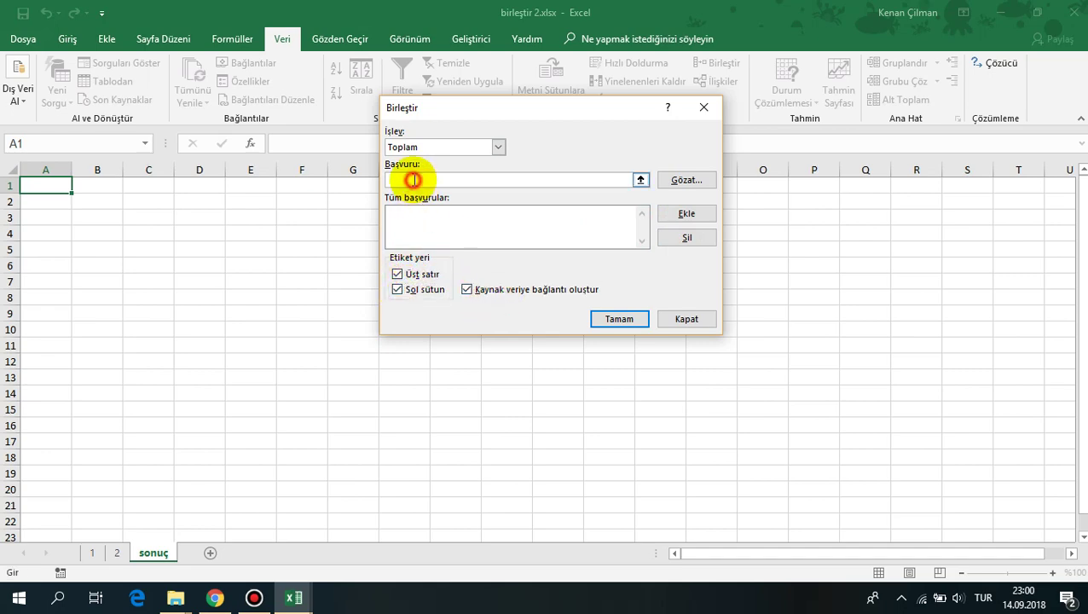
- Add sheet 1's table '1'!$A$1:$C$33 as the first consolidation source
{"action": "left_click", "coordinate": [92, 552]}
{"action": "left_click_drag", "start_coordinate": [31, 186], "coordinate": [535, 409]}
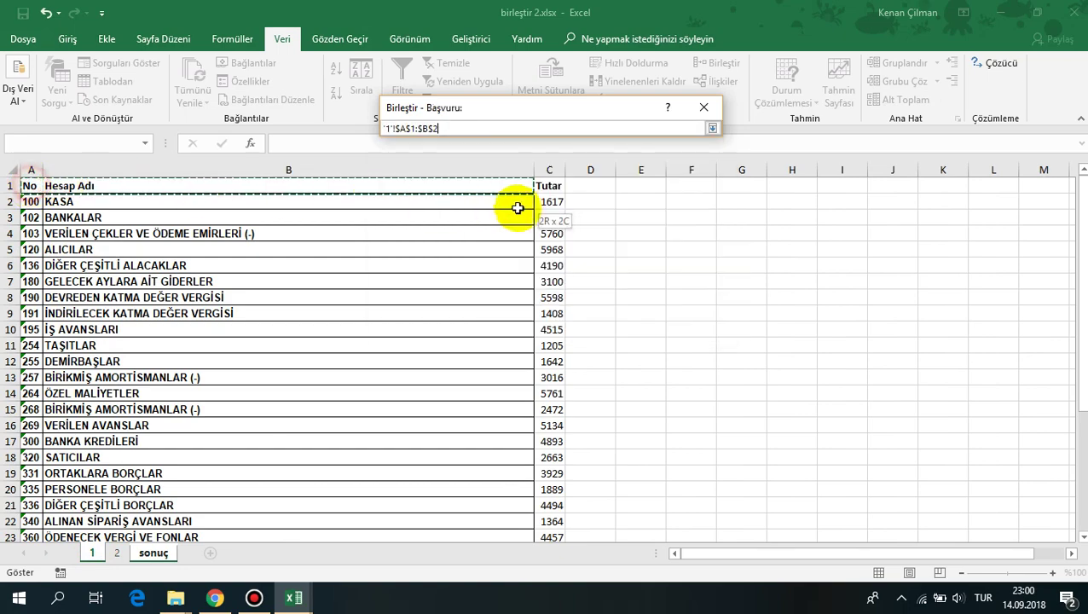
{"action": "key", "text": "ctrl+shift+Down"}
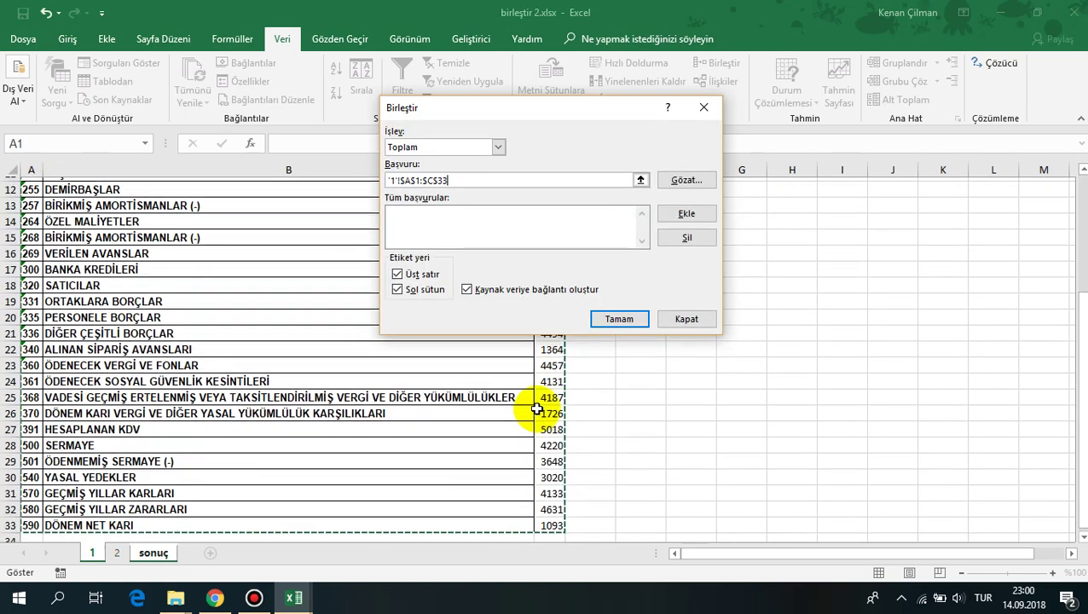
{"action": "left_click", "coordinate": [686, 213]}
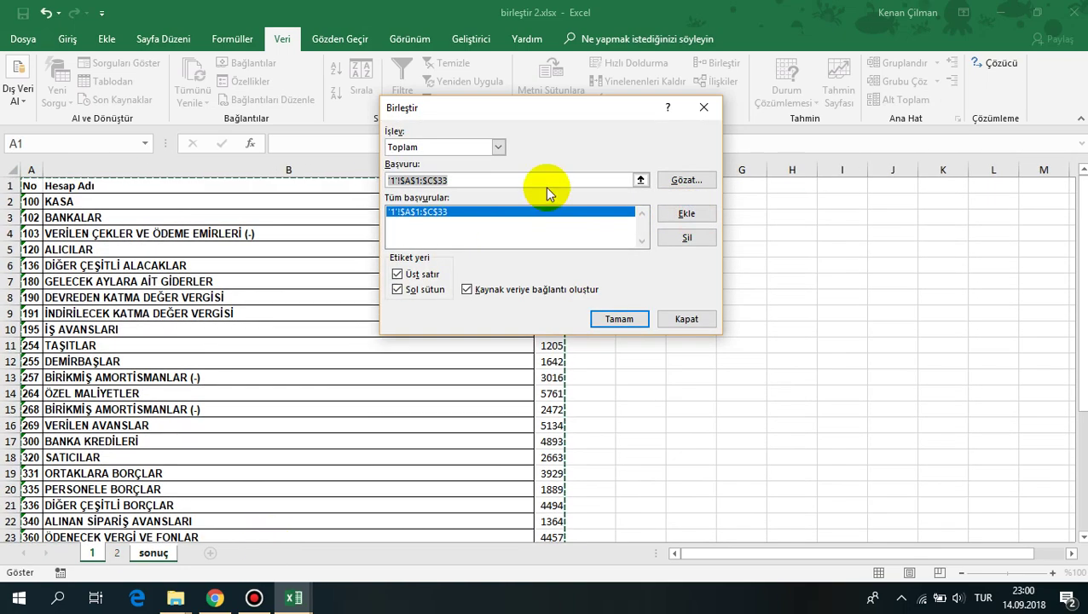
- Add '2'!$A$1:$C$26 as the second source and sum both onto sonuç, e.g. 100 → 4791
{"action": "left_click_drag", "start_coordinate": [493, 180], "coordinate": [364, 165]}
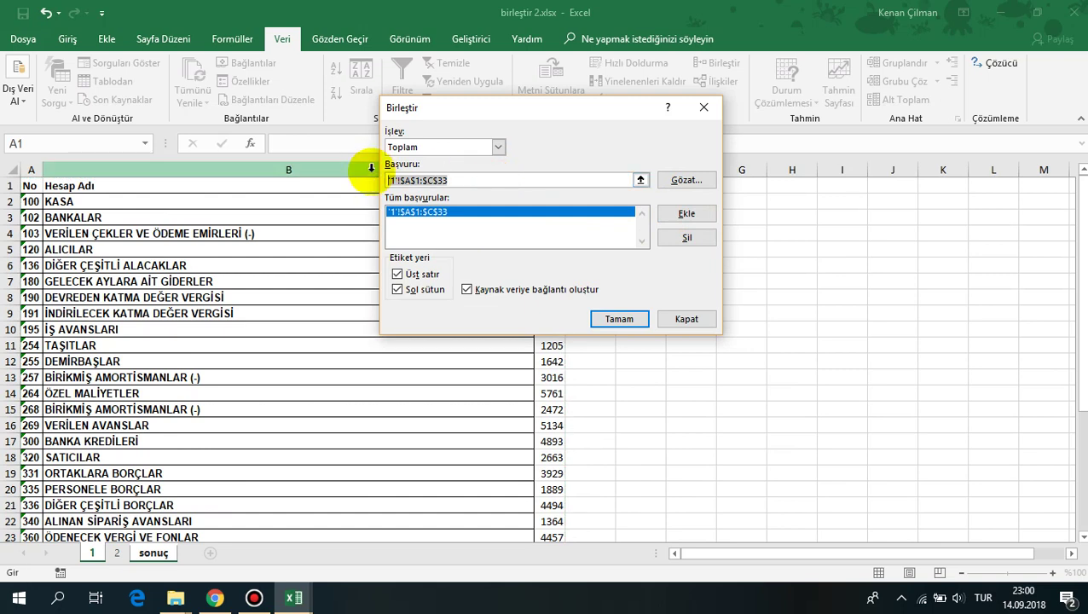
{"action": "key", "text": "BackSpace"}
{"action": "left_click", "coordinate": [119, 556]}
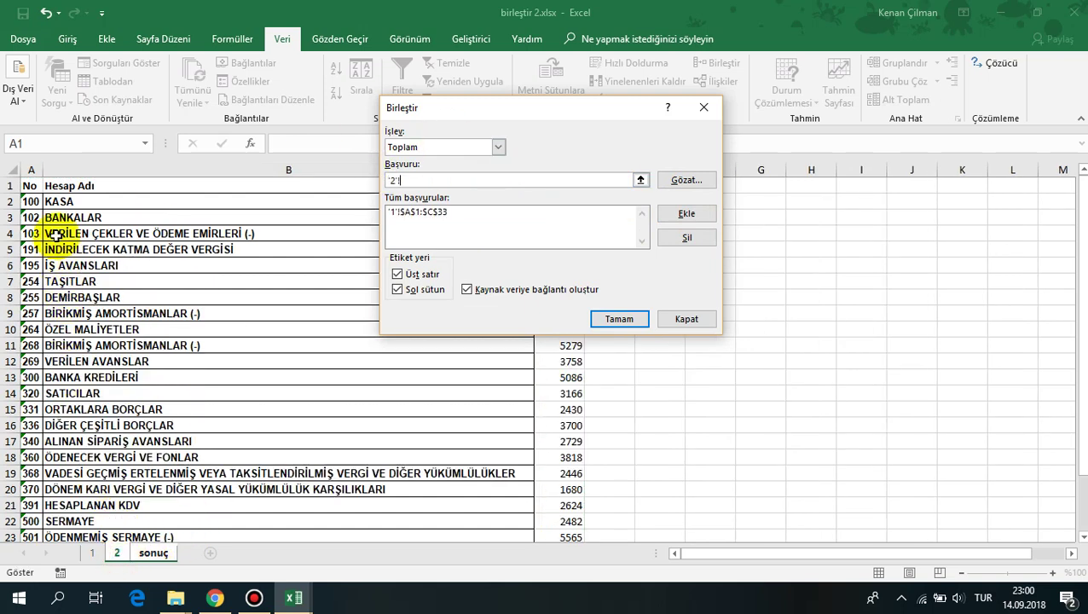
{"action": "left_click_drag", "start_coordinate": [29, 186], "coordinate": [559, 538]}
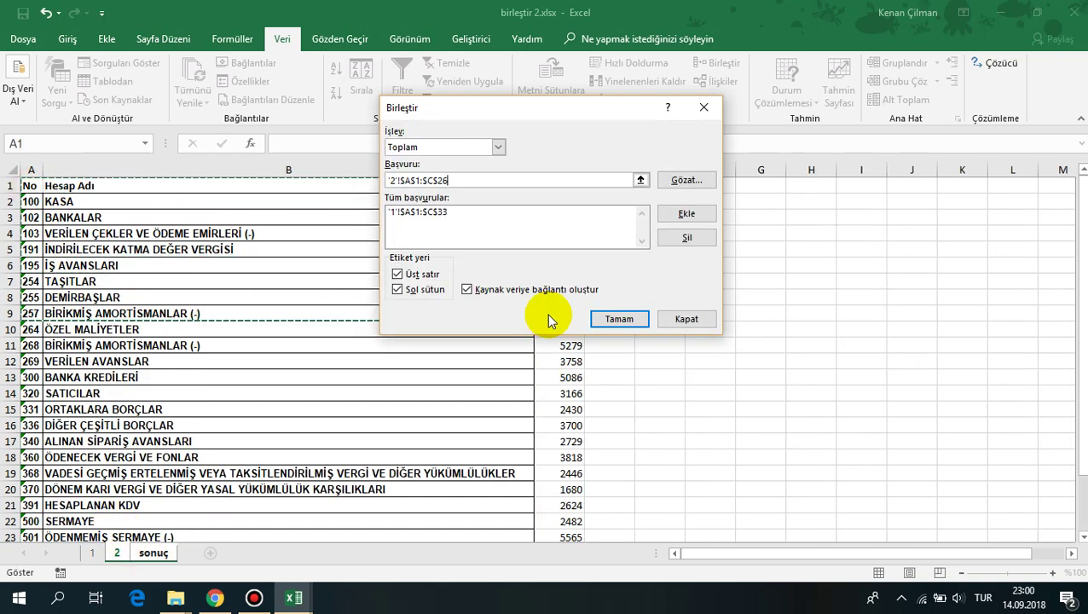
{"action": "left_click", "coordinate": [686, 213]}
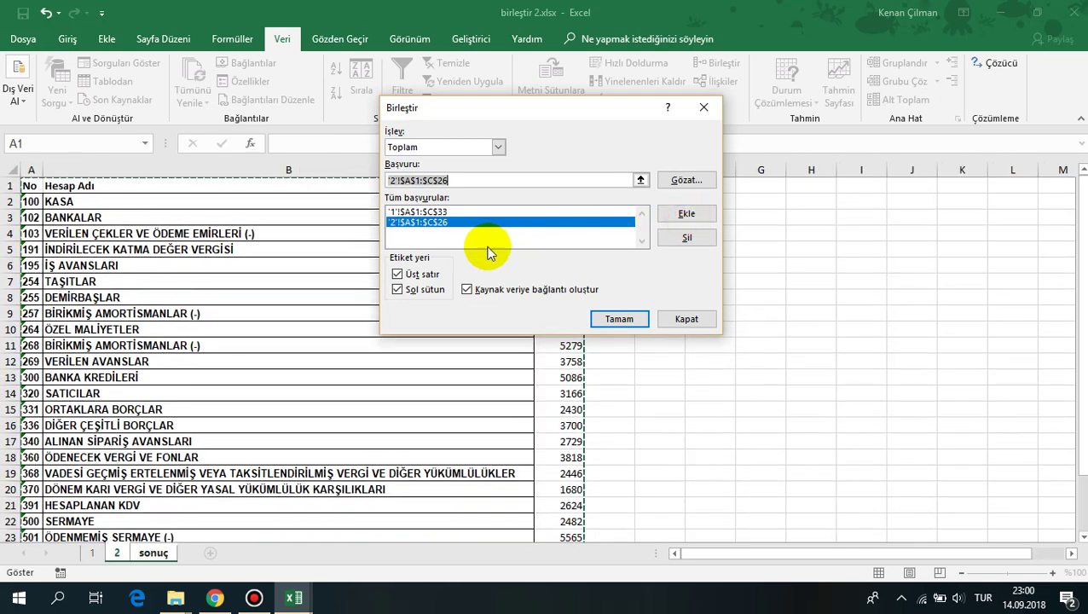
{"action": "left_click", "coordinate": [619, 319]}
{"action": "left_click", "coordinate": [145, 234]}
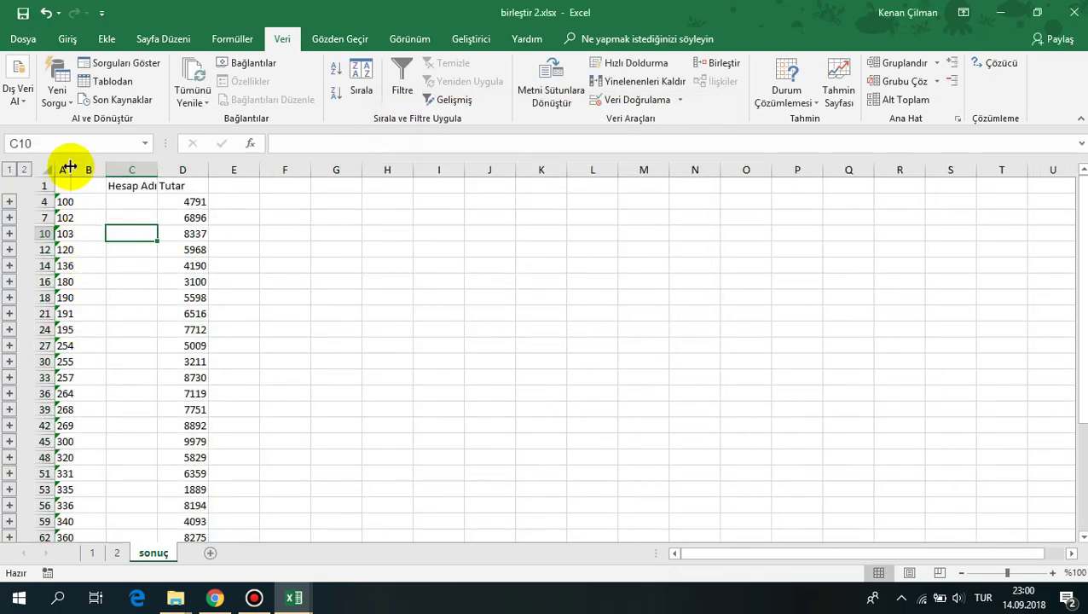
{"action": "left_click_drag", "start_coordinate": [90, 162], "coordinate": [174, 163]}
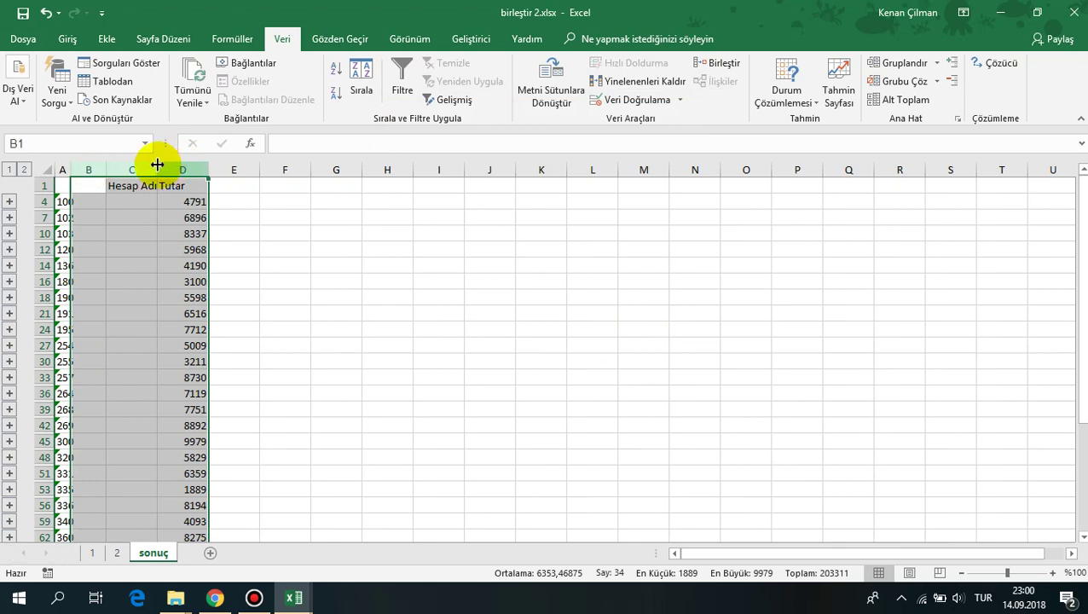
{"action": "double_click", "coordinate": [157, 163]}
{"action": "left_click", "coordinate": [217, 234]}
{"action": "left_click", "coordinate": [24, 170]}
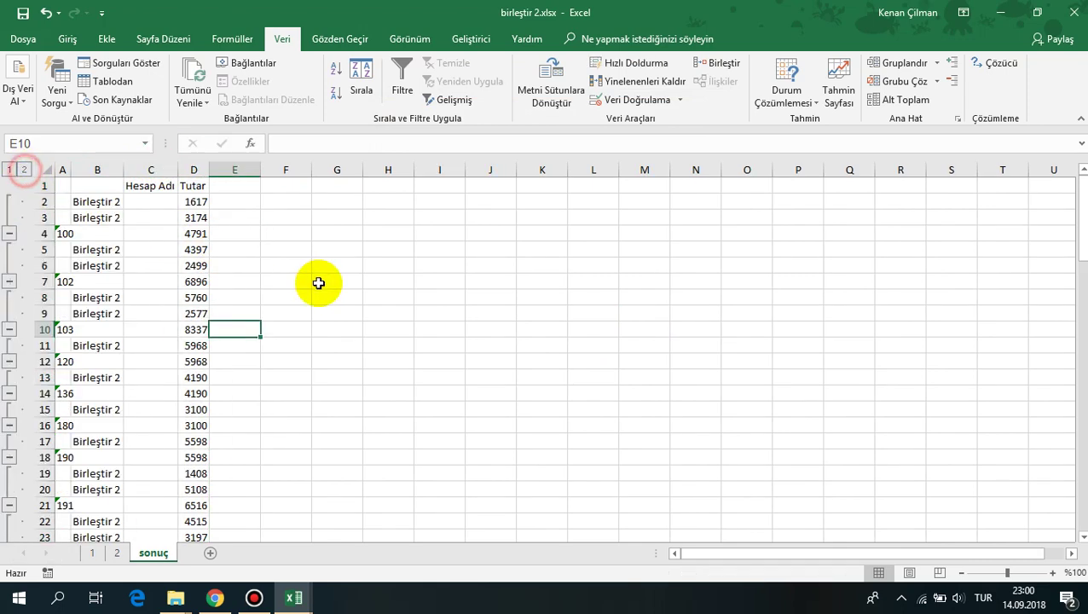
{"action": "left_click", "coordinate": [145, 235]}
{"action": "left_click", "coordinate": [10, 170]}
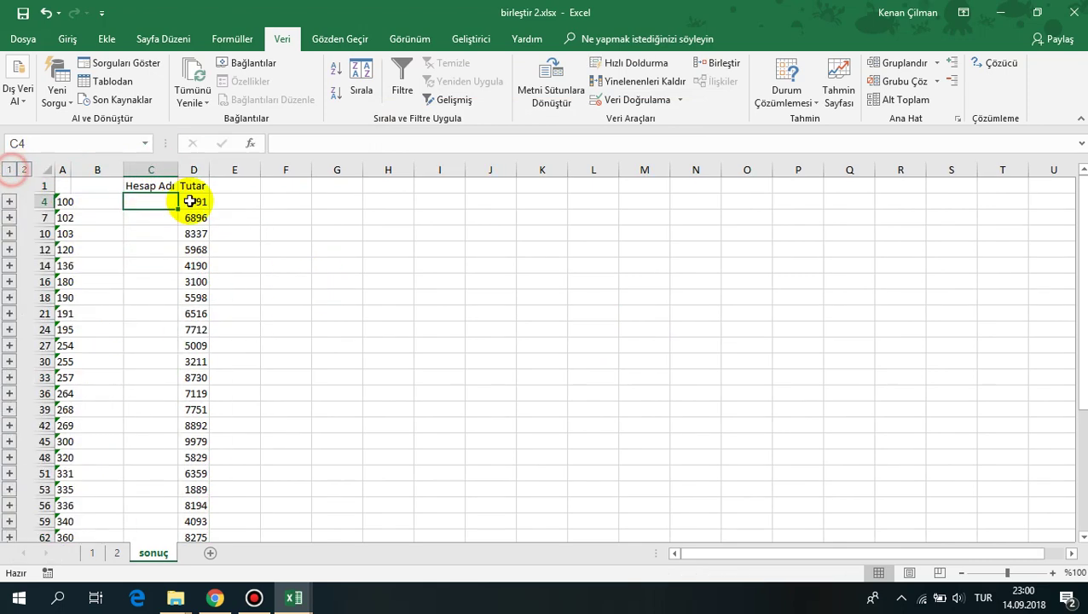
{"action": "left_click", "coordinate": [194, 247]}
{"action": "left_click_drag", "start_coordinate": [86, 202], "coordinate": [209, 269]}
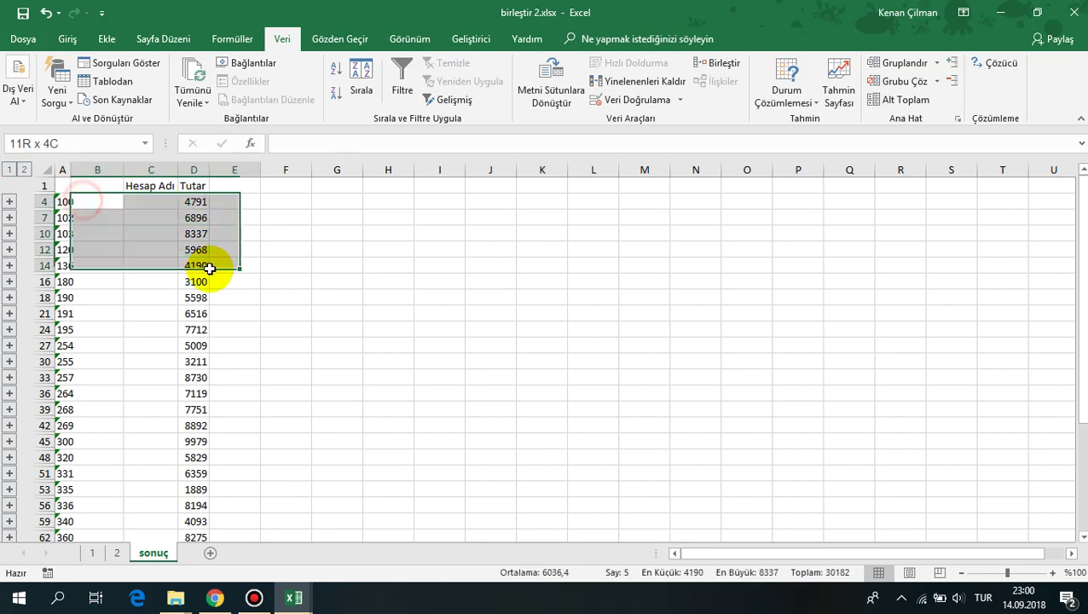
{"action": "left_click", "coordinate": [87, 202]}
{"action": "left_click_drag", "start_coordinate": [145, 202], "coordinate": [151, 392]}
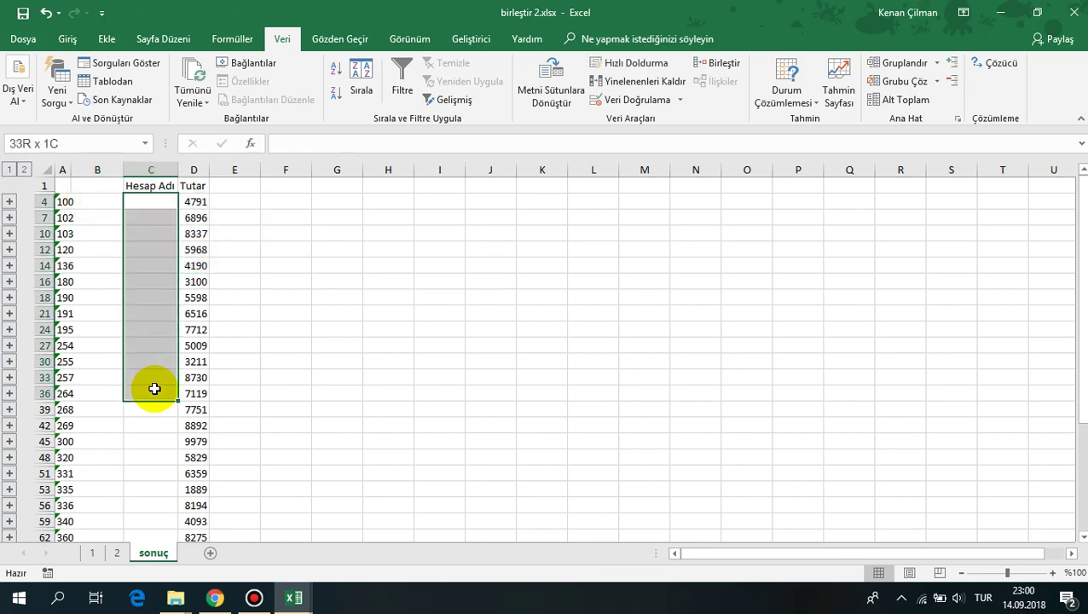
{"action": "left_click", "coordinate": [98, 553]}
{"action": "left_click_drag", "start_coordinate": [31, 201], "coordinate": [31, 314]}
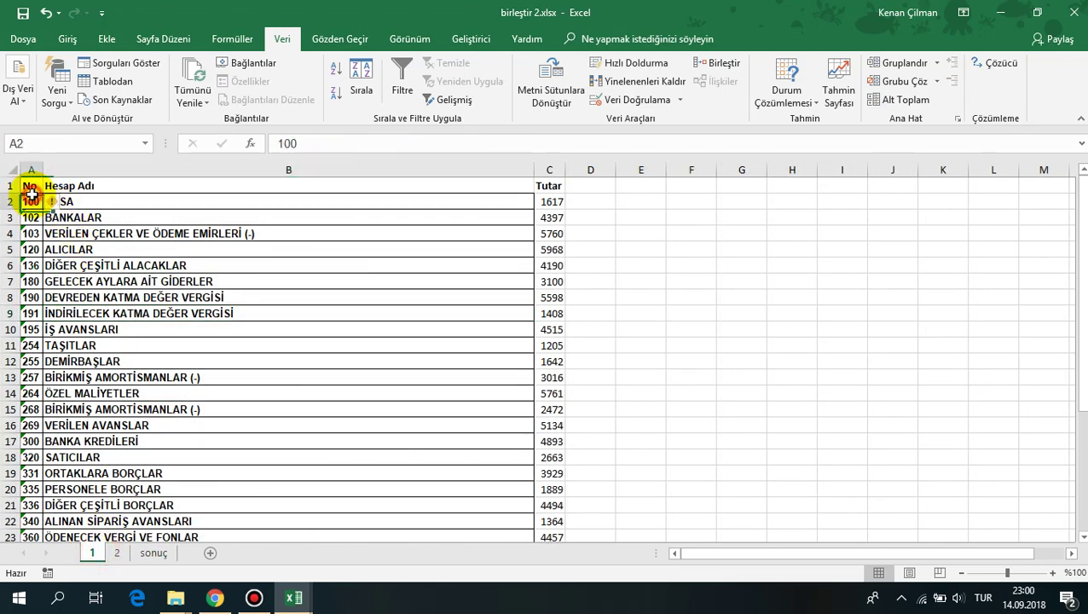
{"action": "left_click", "coordinate": [32, 173]}
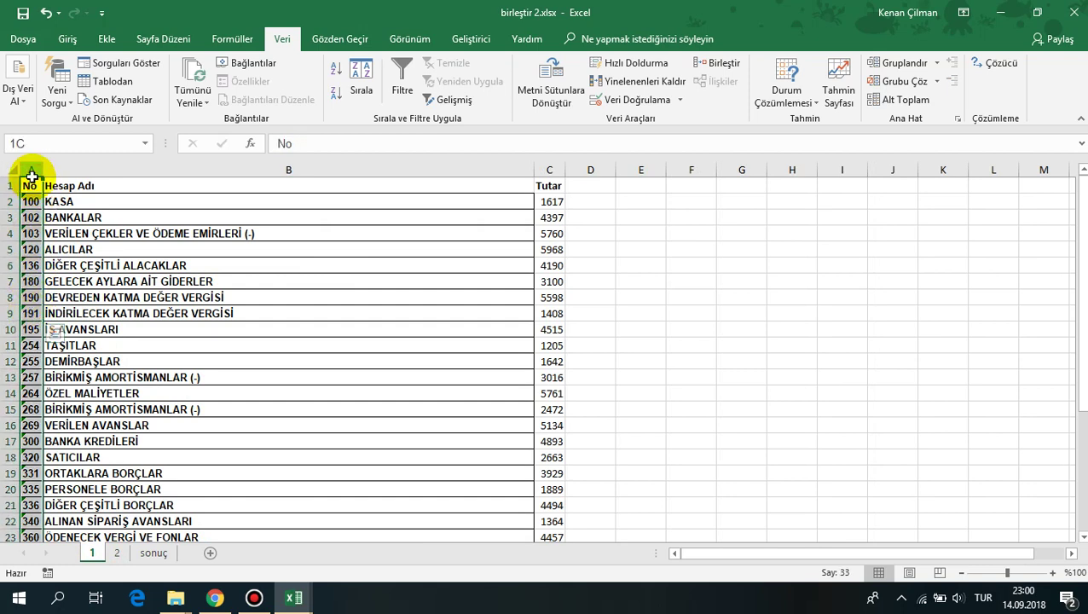
{"action": "left_click_drag", "start_coordinate": [80, 177], "coordinate": [493, 345]}
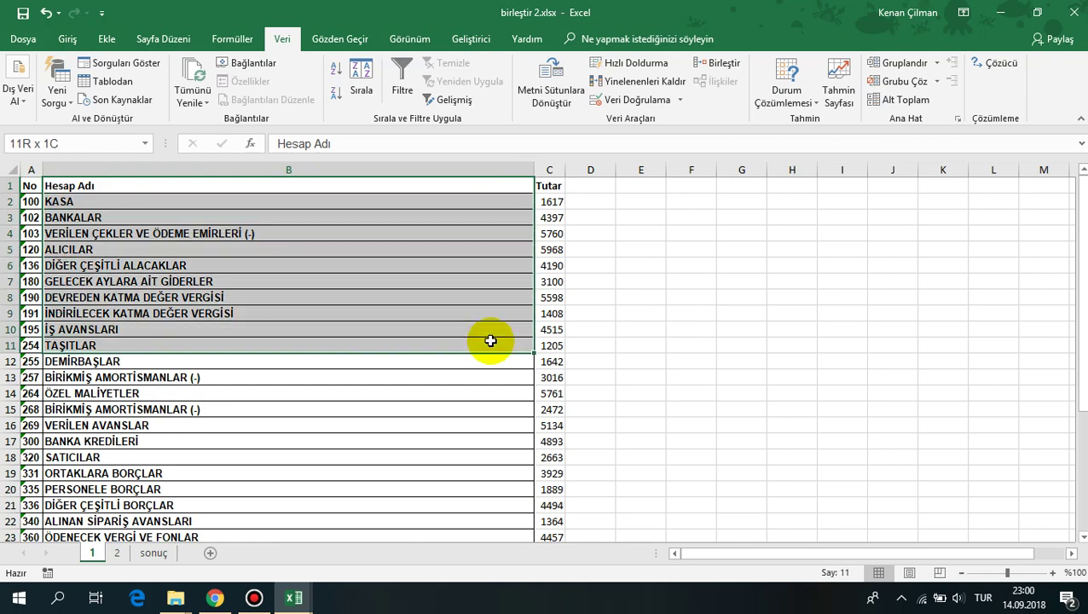
{"action": "left_click", "coordinate": [383, 297]}
{"action": "left_click", "coordinate": [116, 553]}
{"action": "left_click", "coordinate": [152, 553]}
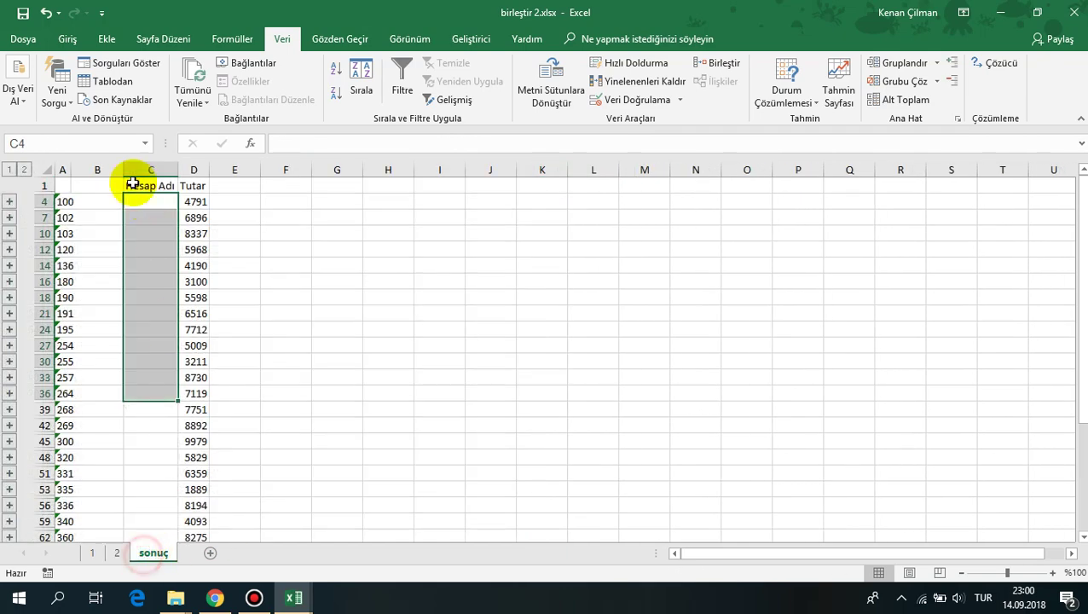
- Enter =DÜŞEYARA(A4;'1'!$A$2:$B$33;2;0) in C4 to look up the account name
{"action": "left_click", "coordinate": [149, 198]}
{"action": "type", "text": "="}
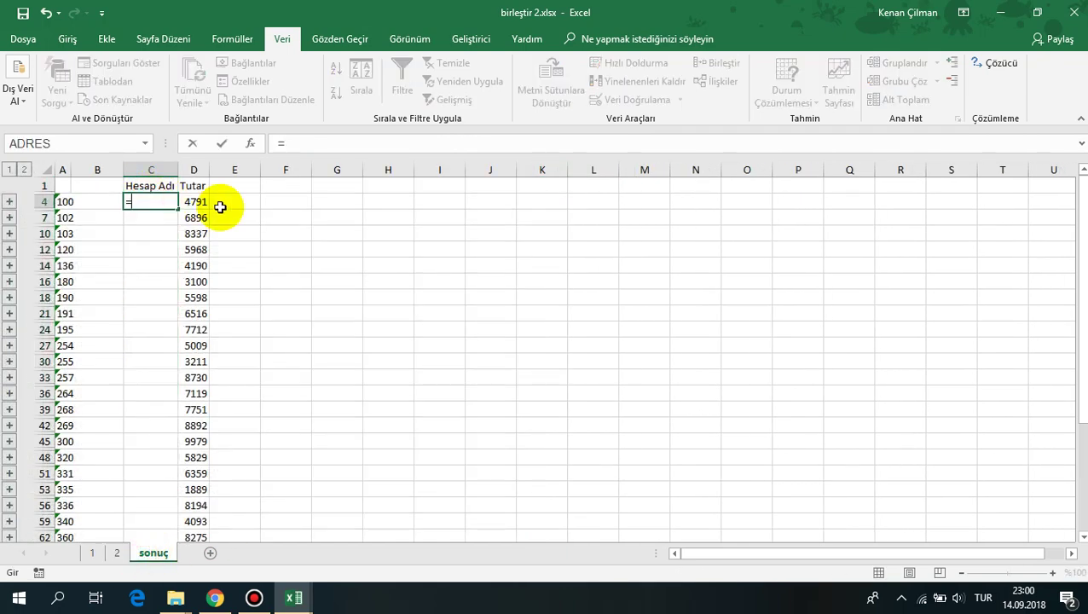
{"action": "type", "text": "DÜŞ"}
{"action": "key", "text": "Tab"}
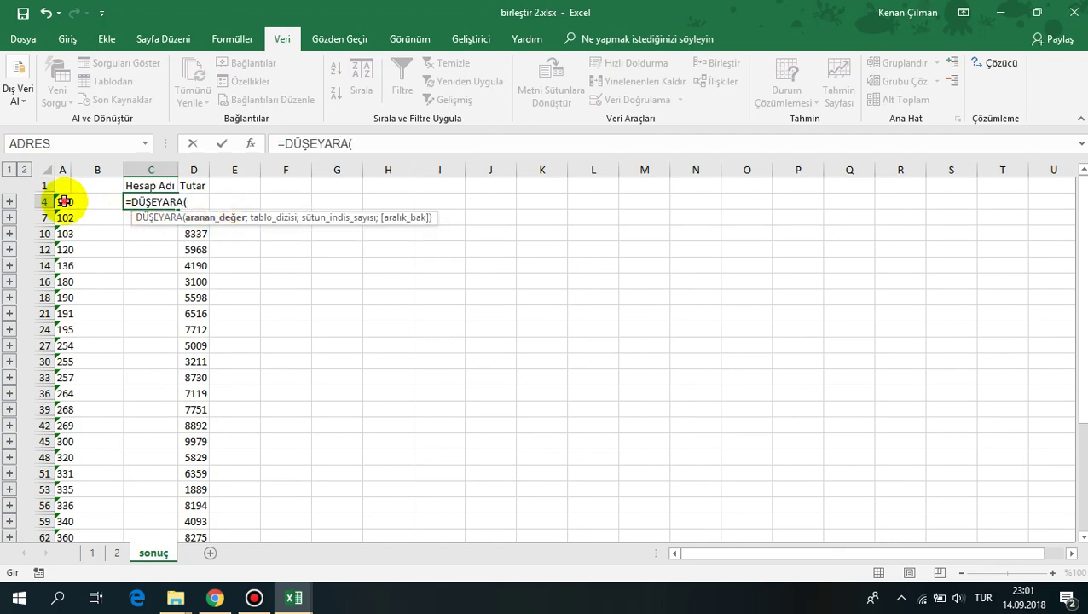
{"action": "left_click", "coordinate": [92, 552]}
{"action": "left_click_drag", "start_coordinate": [31, 202], "coordinate": [268, 261]}
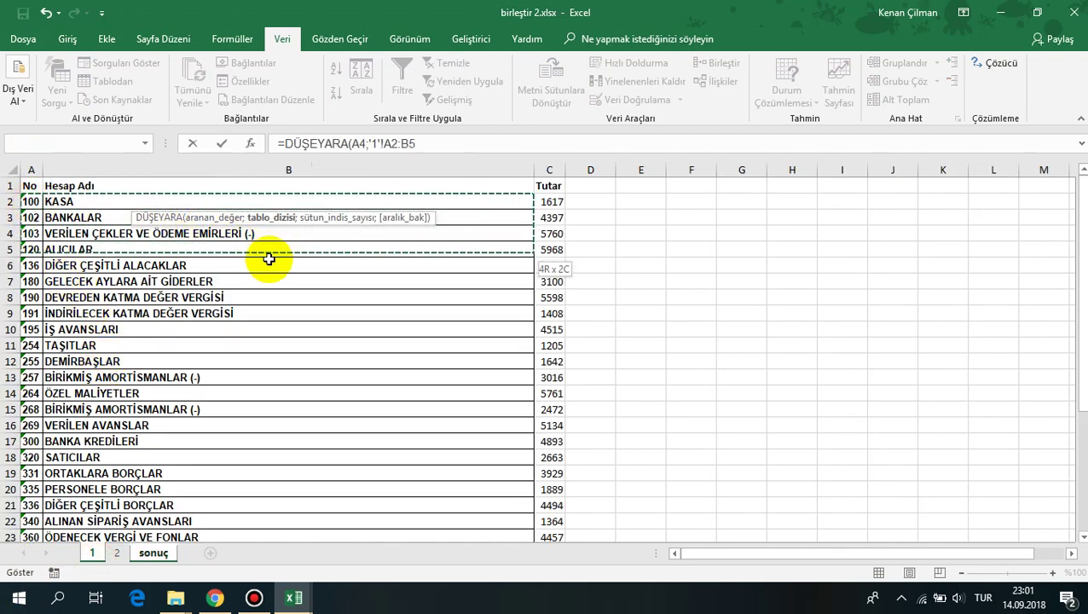
{"action": "key", "text": "F4"}
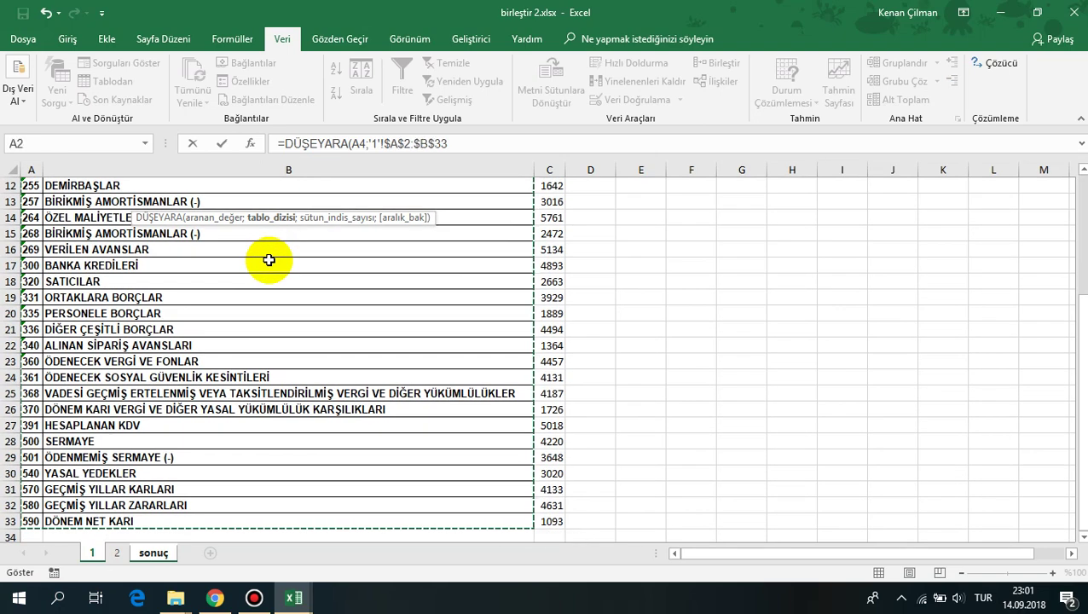
{"action": "type", "text": ";2;0"}
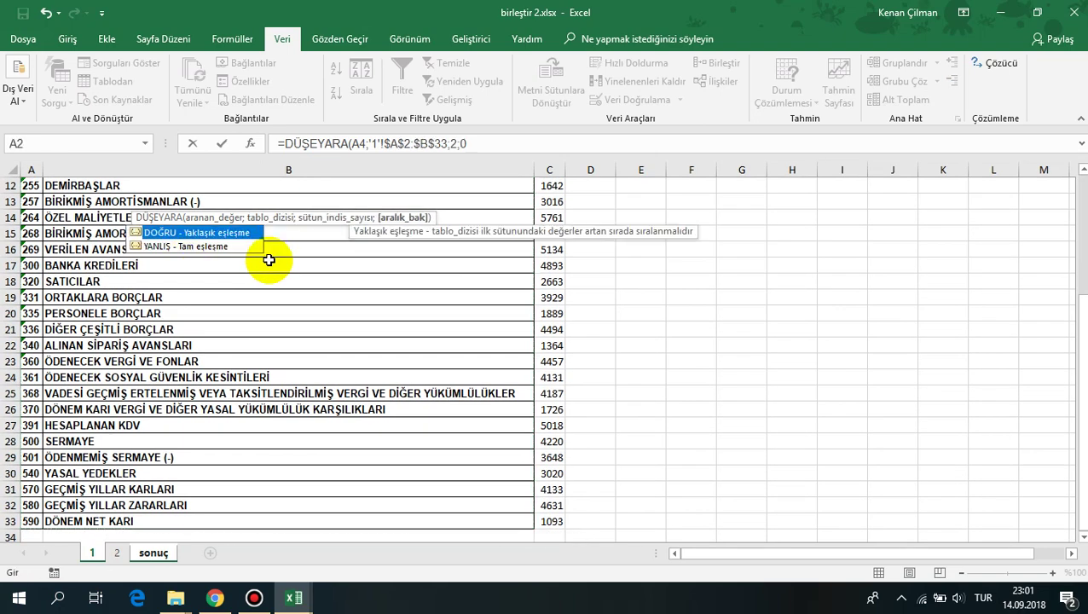
{"action": "key", "text": "Return"}
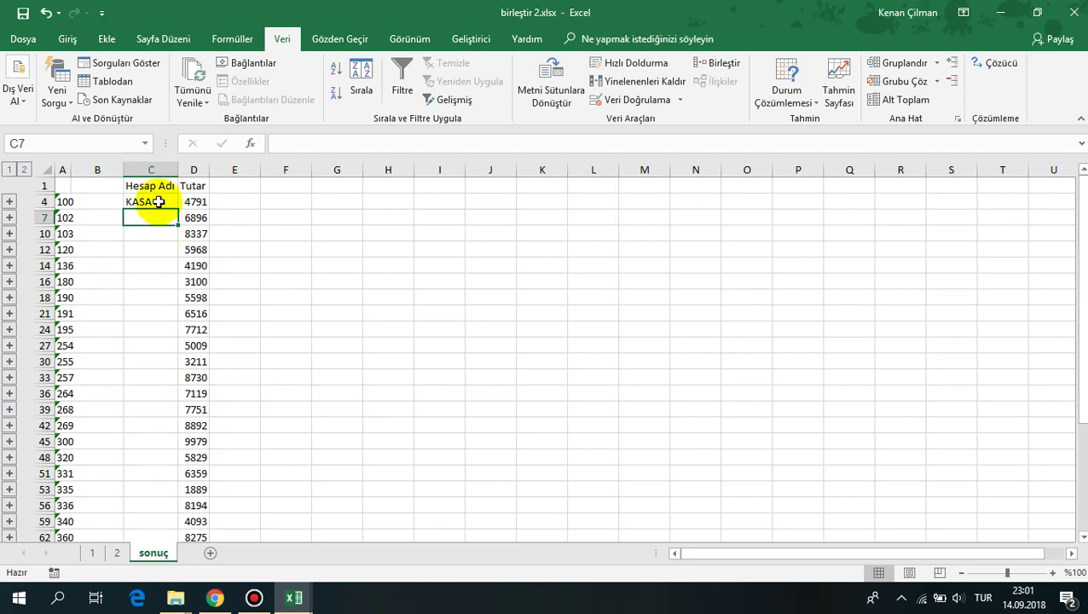
- Copy the lookup formula down column C and autofit the column to the account names
{"action": "left_click", "coordinate": [158, 201]}
{"action": "double_click", "coordinate": [179, 209]}
{"action": "double_click", "coordinate": [178, 169]}
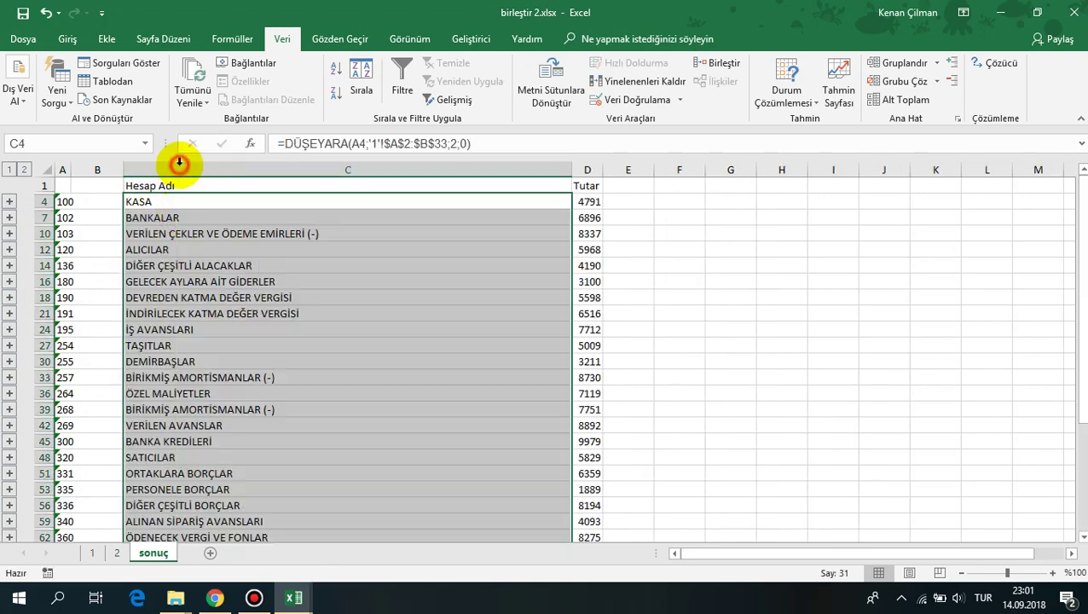
{"action": "left_click", "coordinate": [272, 329]}
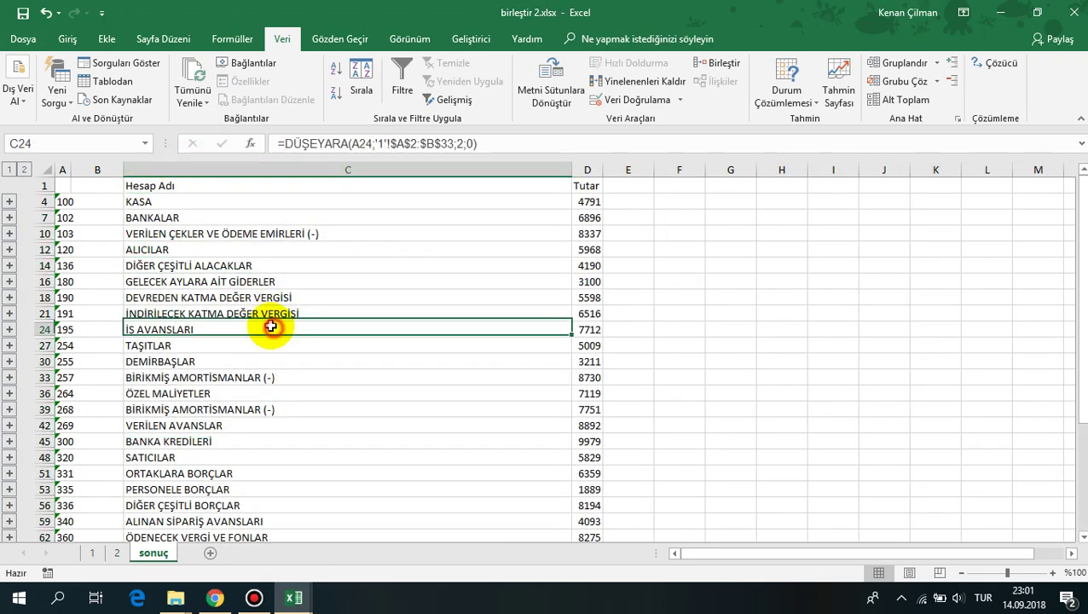
- Expand outline level 2 to check detail rows' lookups, then collapse back to level 1
{"action": "left_click", "coordinate": [22, 171]}
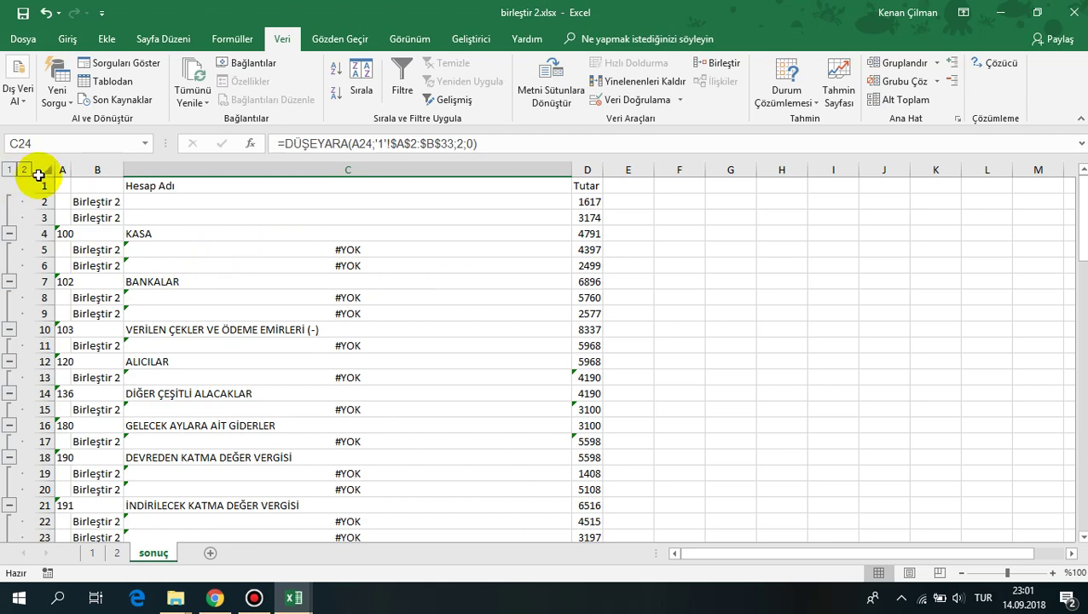
{"action": "left_click", "coordinate": [182, 250]}
{"action": "left_click", "coordinate": [9, 170]}
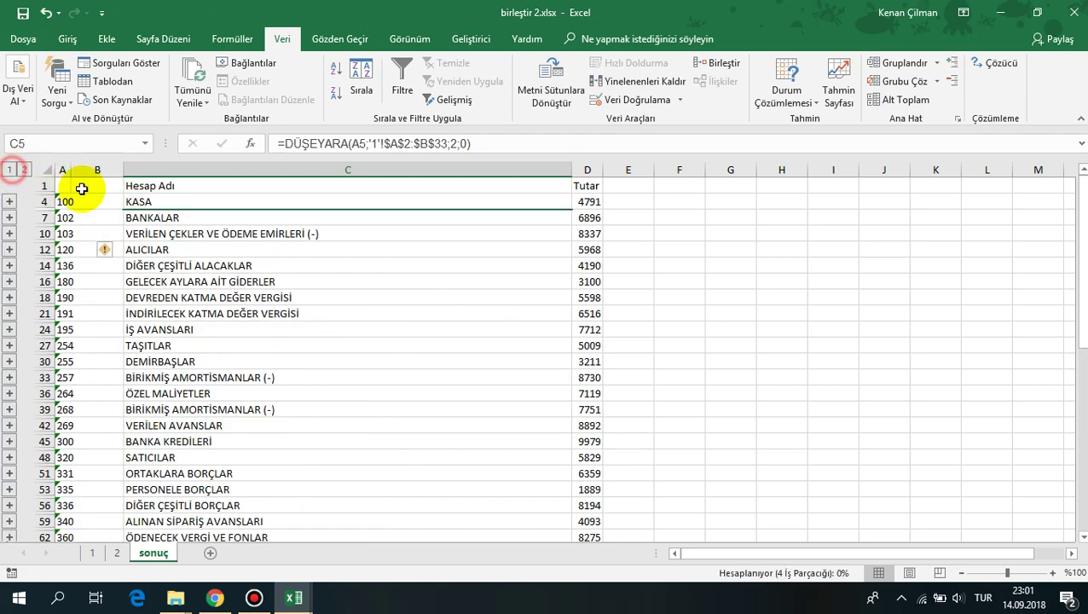
{"action": "left_click_drag", "start_coordinate": [364, 234], "coordinate": [505, 409]}
{"action": "left_click", "coordinate": [588, 265]}
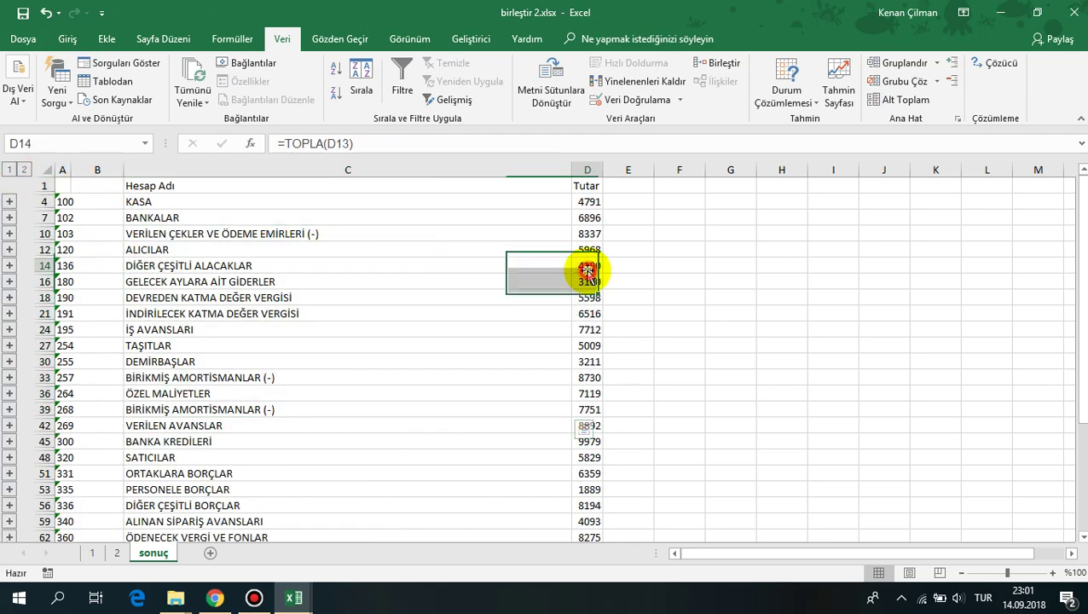
- Extend the Hesap Adı lookup formula down to the 590 DÖNEM NET KARI row
{"action": "left_click", "coordinate": [221, 216]}
{"action": "left_click_drag", "start_coordinate": [85, 202], "coordinate": [226, 393]}
{"action": "scroll", "coordinate": [226, 288], "scroll_direction": "down", "scroll_amount": 3}
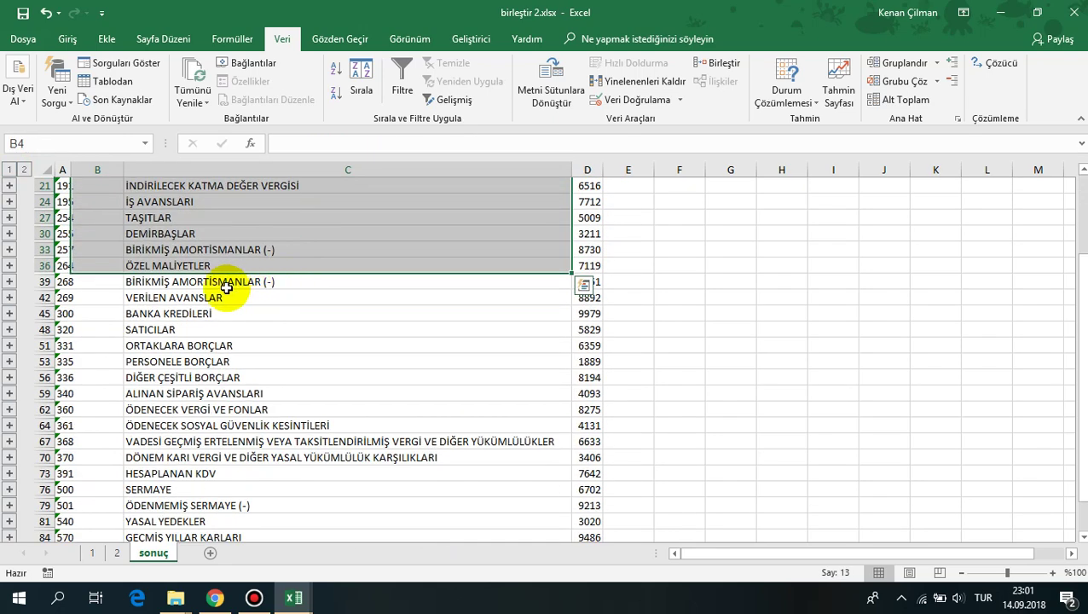
{"action": "scroll", "coordinate": [226, 288], "scroll_direction": "down", "scroll_amount": 3}
{"action": "left_click", "coordinate": [198, 412]}
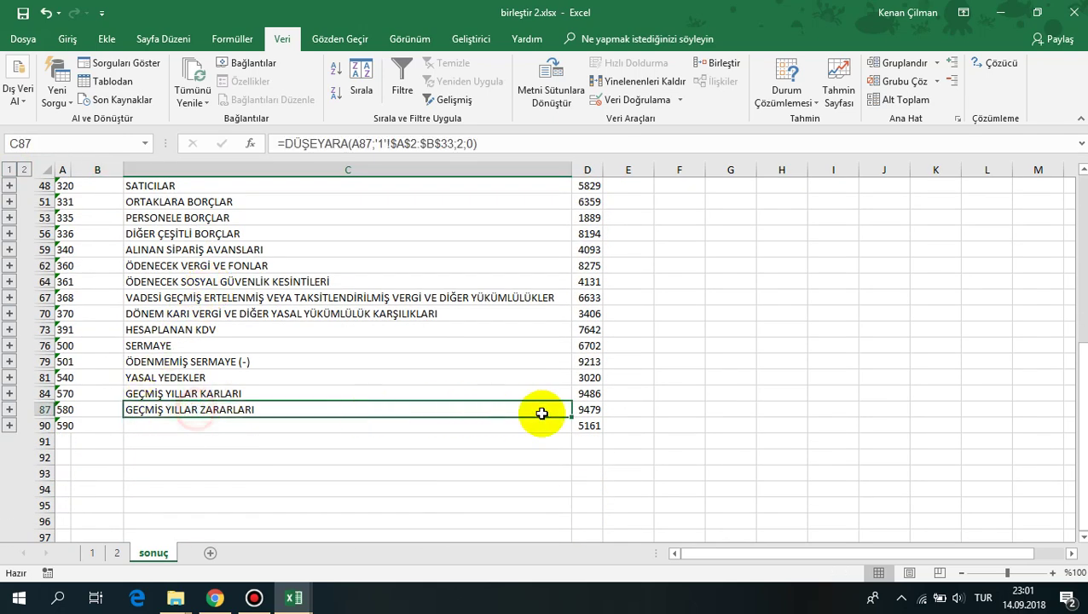
{"action": "left_click_drag", "start_coordinate": [572, 418], "coordinate": [573, 428]}
- Verify account 590 shows DÖNEM NET KARI with a 5161 total
{"action": "left_click", "coordinate": [248, 426]}
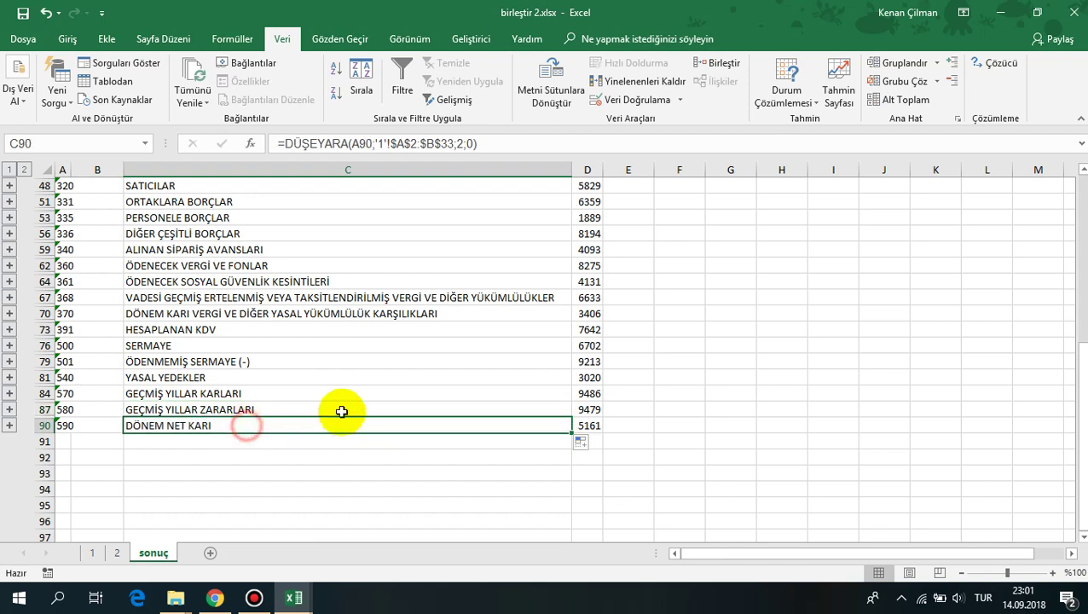
{"action": "left_click", "coordinate": [312, 320]}
{"action": "left_click", "coordinate": [588, 424]}
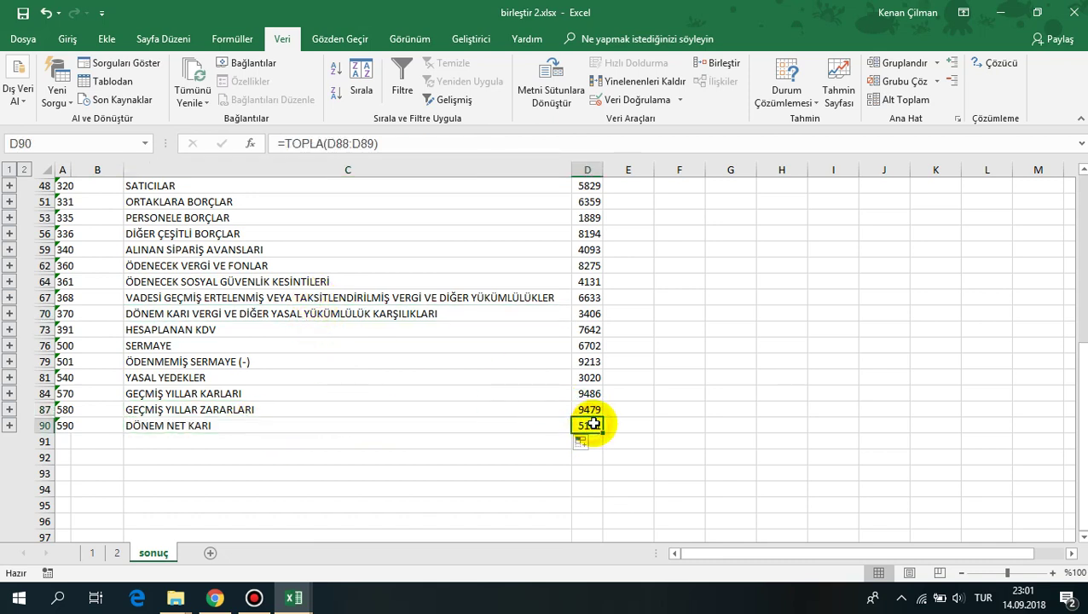
{"action": "left_click_drag", "start_coordinate": [61, 426], "coordinate": [592, 427]}
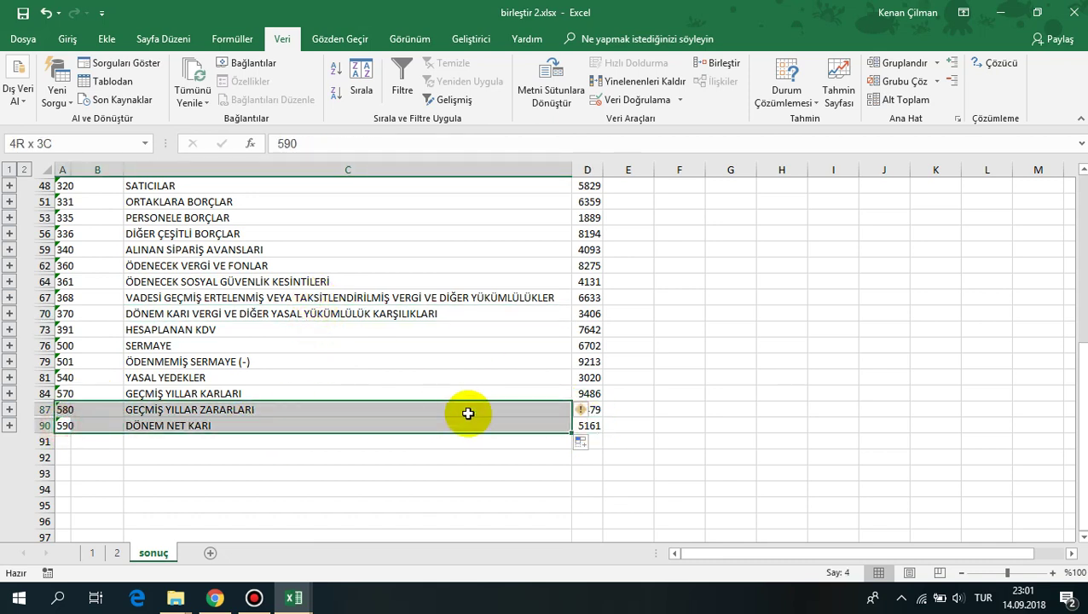
{"action": "left_click", "coordinate": [592, 426]}
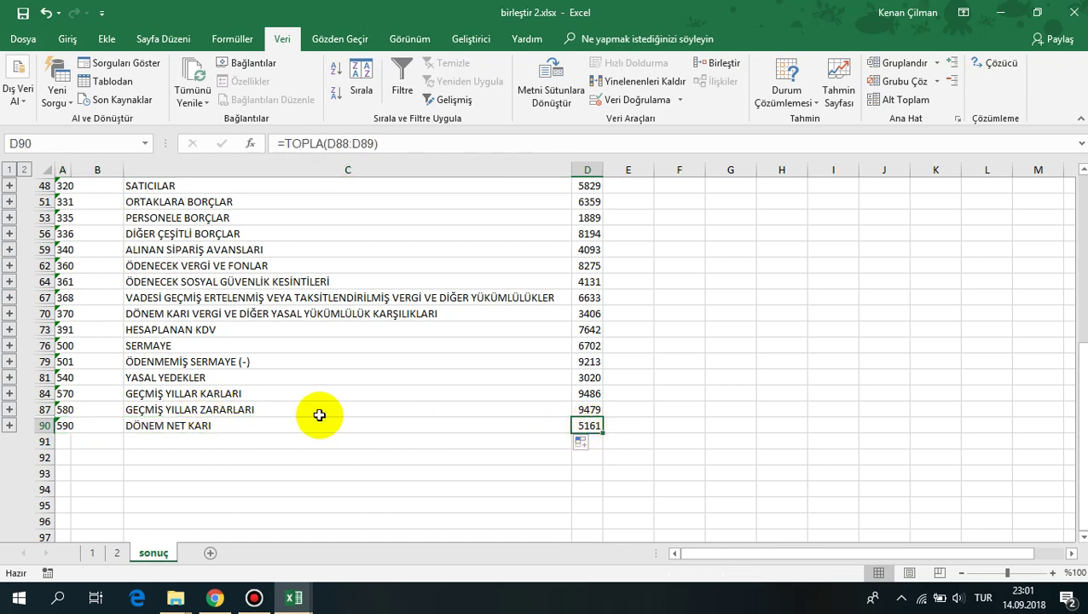
{"action": "left_click", "coordinate": [91, 553]}
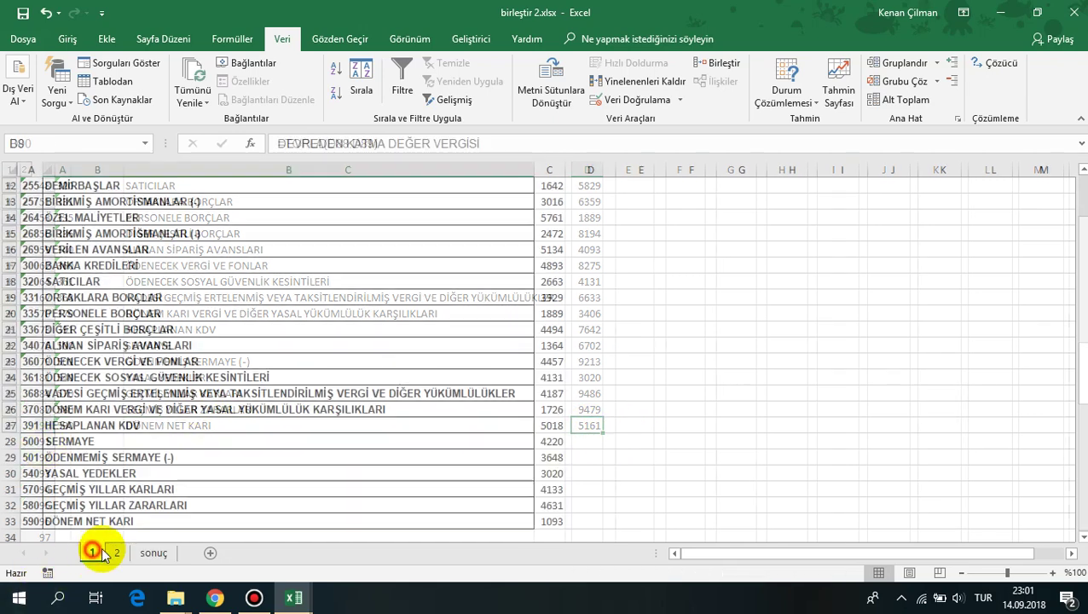
{"action": "left_click", "coordinate": [555, 381]}
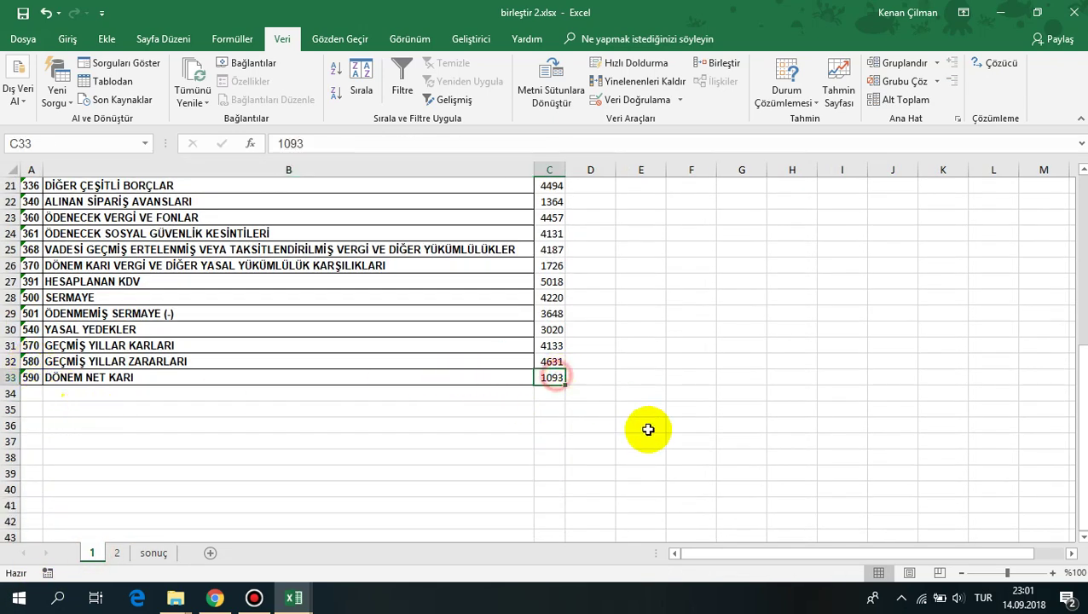
{"action": "left_click", "coordinate": [117, 552]}
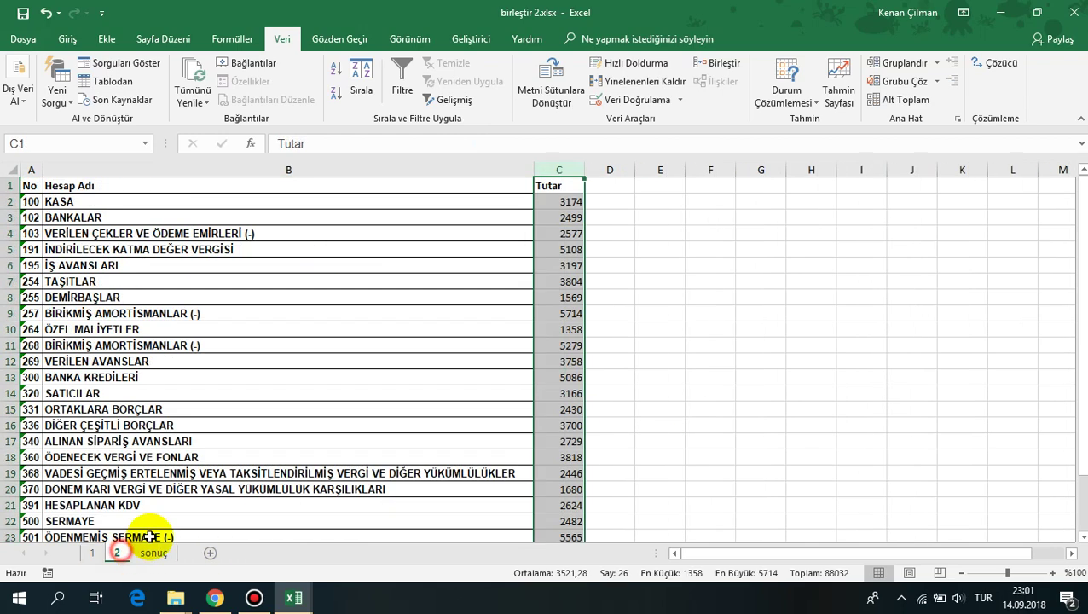
{"action": "scroll", "coordinate": [189, 279], "scroll_direction": "down", "scroll_amount": 8}
{"action": "left_click", "coordinate": [120, 203]}
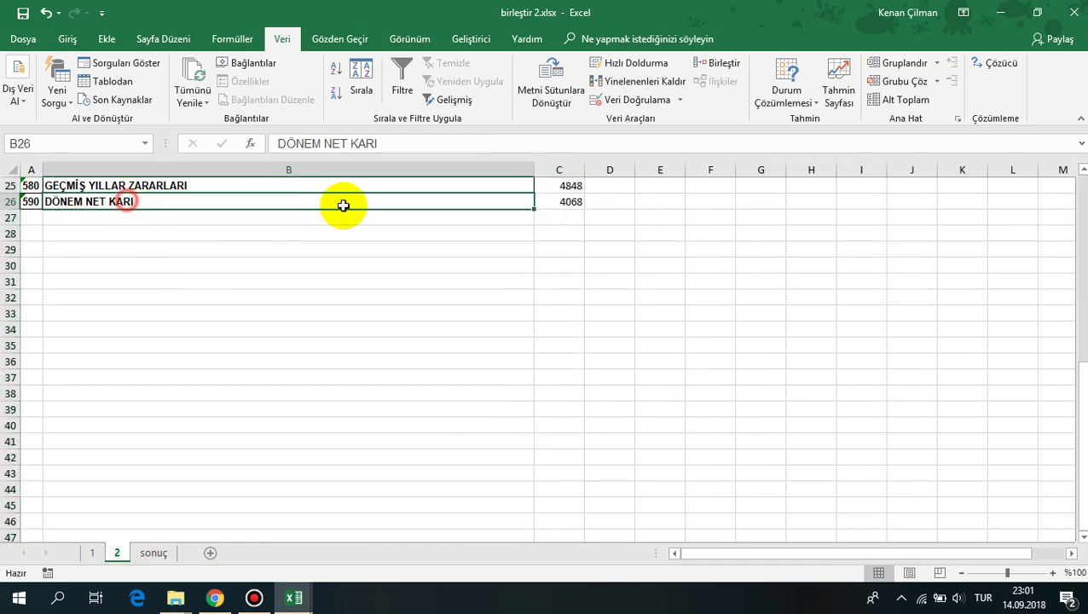
{"action": "left_click", "coordinate": [567, 202]}
{"action": "left_click", "coordinate": [170, 554]}
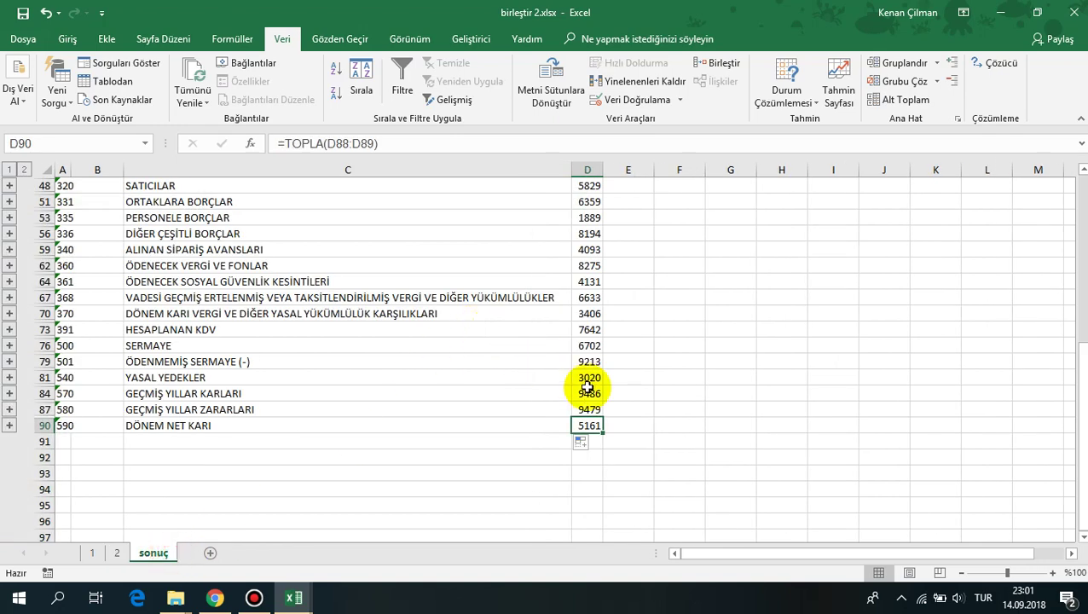
{"action": "left_click", "coordinate": [382, 265]}
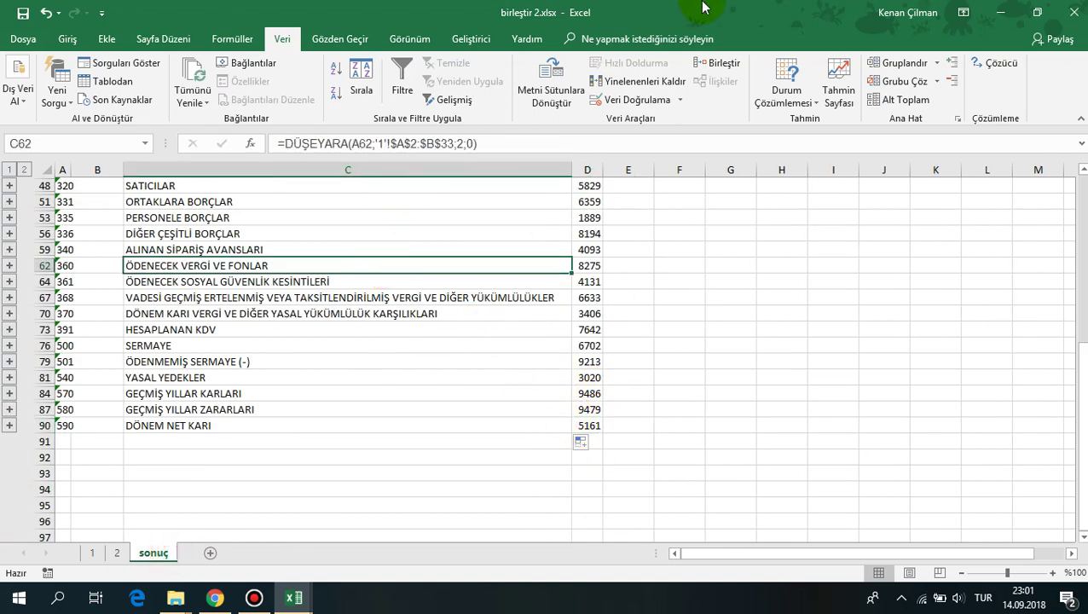